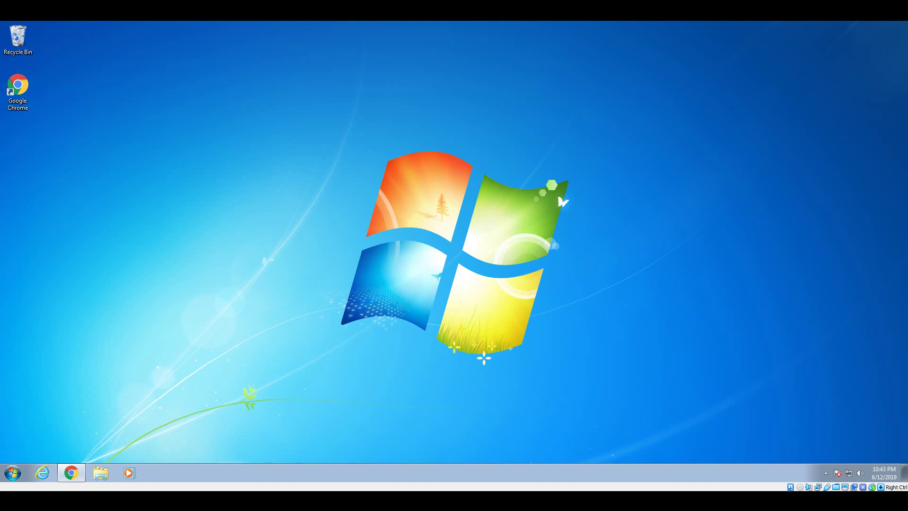
# - Show the Virtual PC Console inside the Windows 7 guest
pyautogui.click(825, 472)
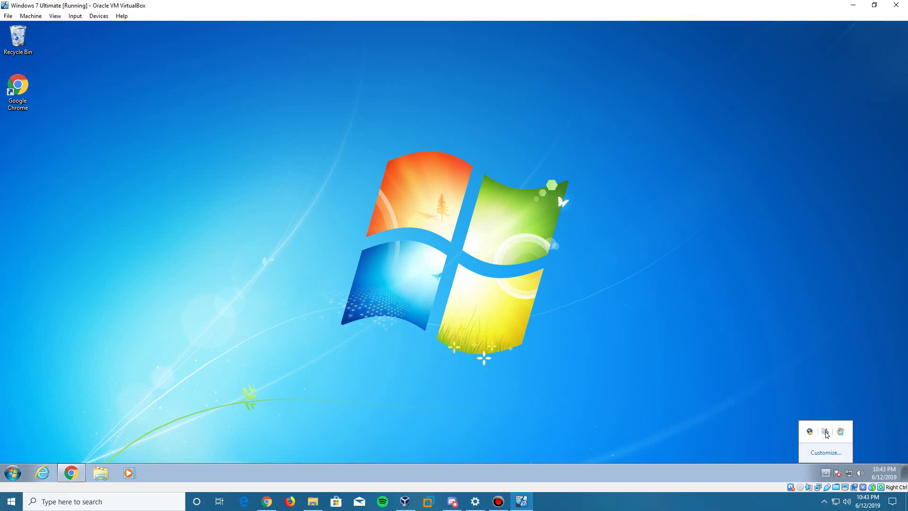
pyautogui.rightClick(826, 434)
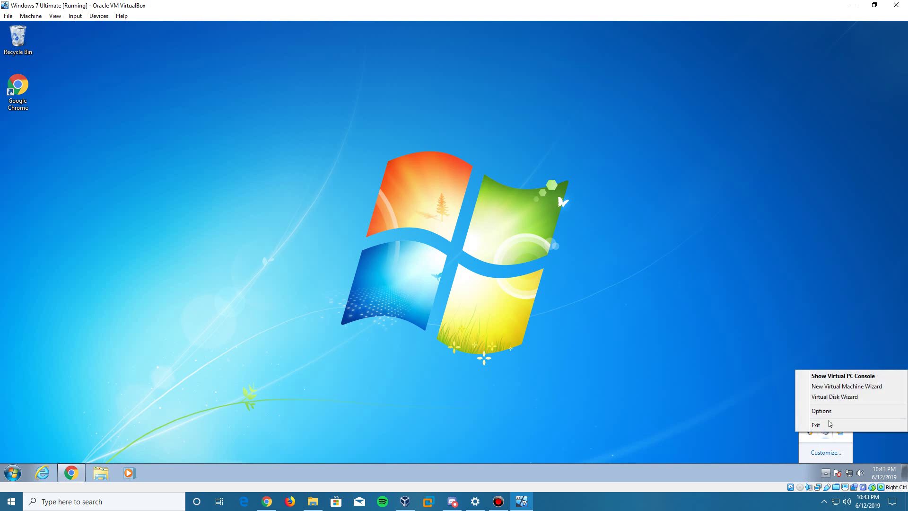
pyautogui.click(832, 376)
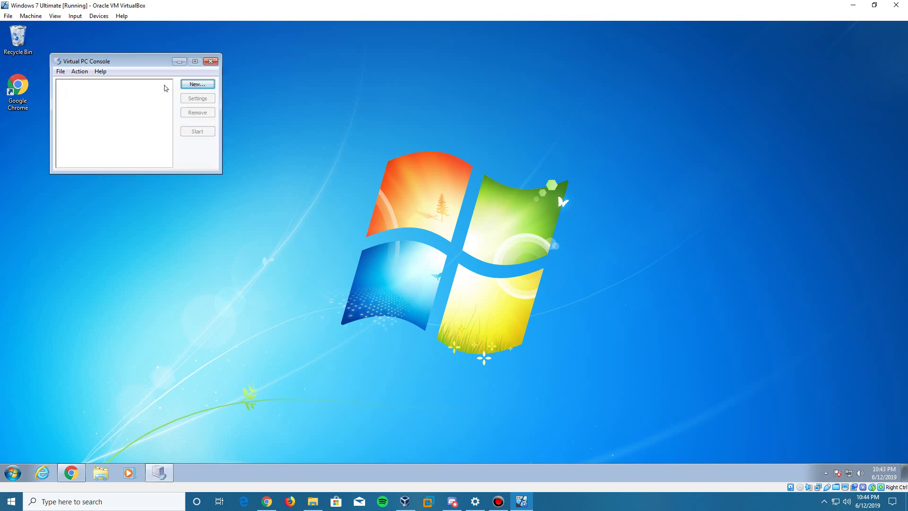
# - Start creating a new virtual machine with the Create a virtual machine option and name it Windows XP Professional
pyautogui.click(207, 84)
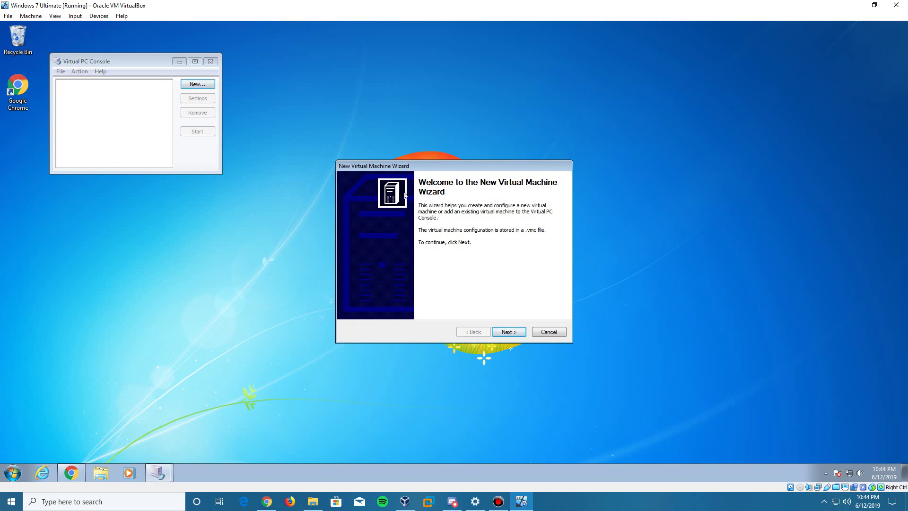
pyautogui.click(508, 334)
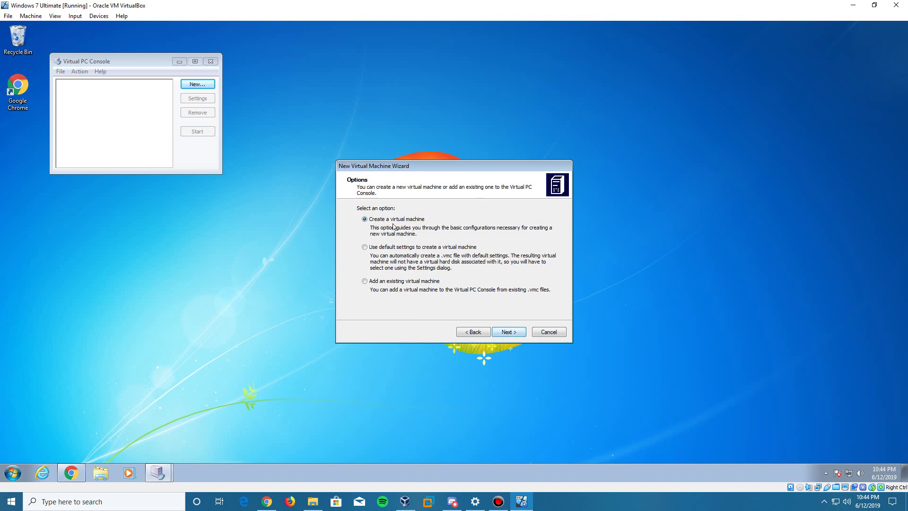
pyautogui.click(505, 333)
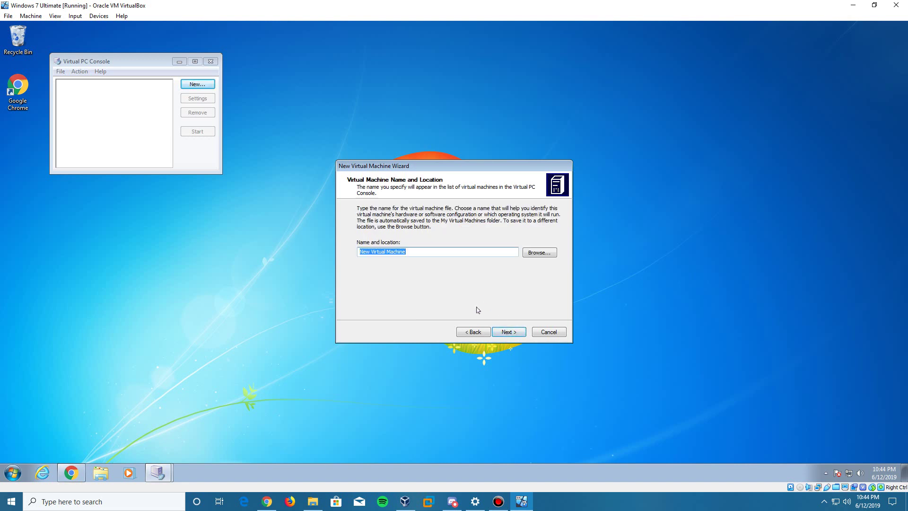
pyautogui.write('Windows XP Professional')
pyautogui.click(517, 332)
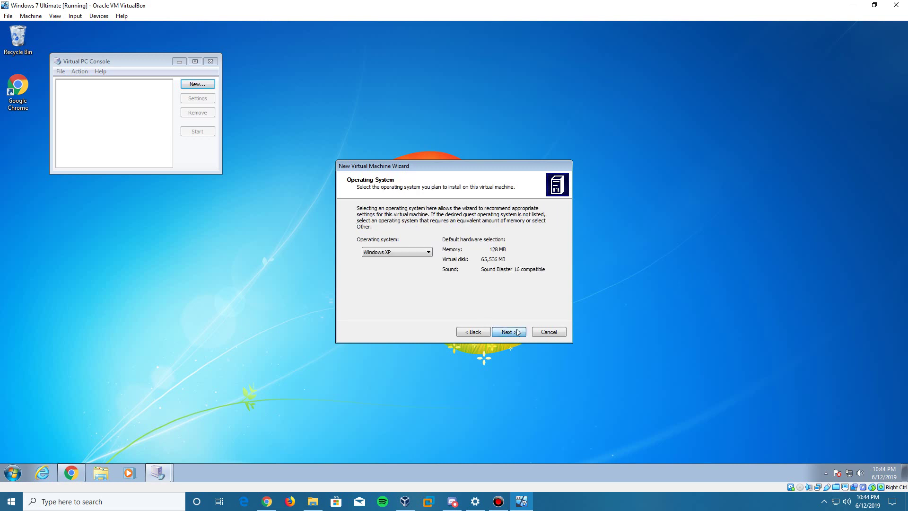
# - Keep Windows XP as the operating system and set the virtual machine's RAM to 512 MB
pyautogui.click(392, 253)
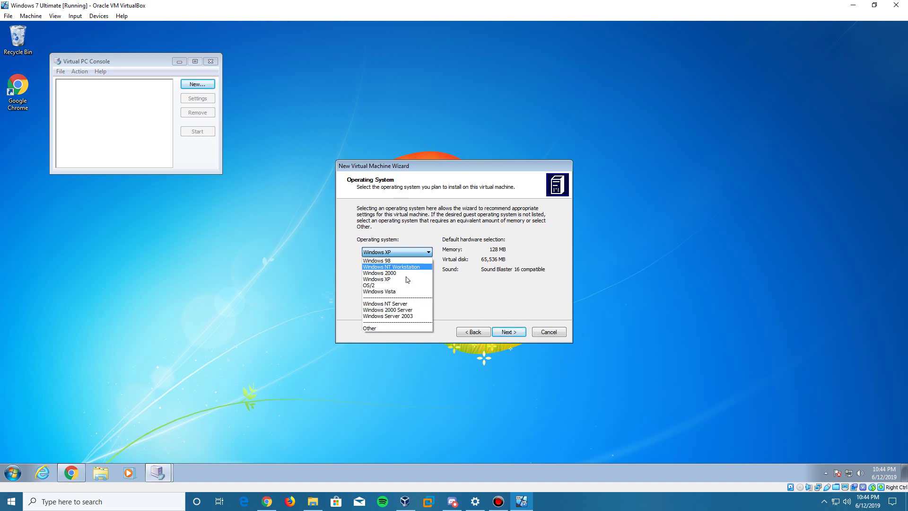
pyautogui.click(506, 282)
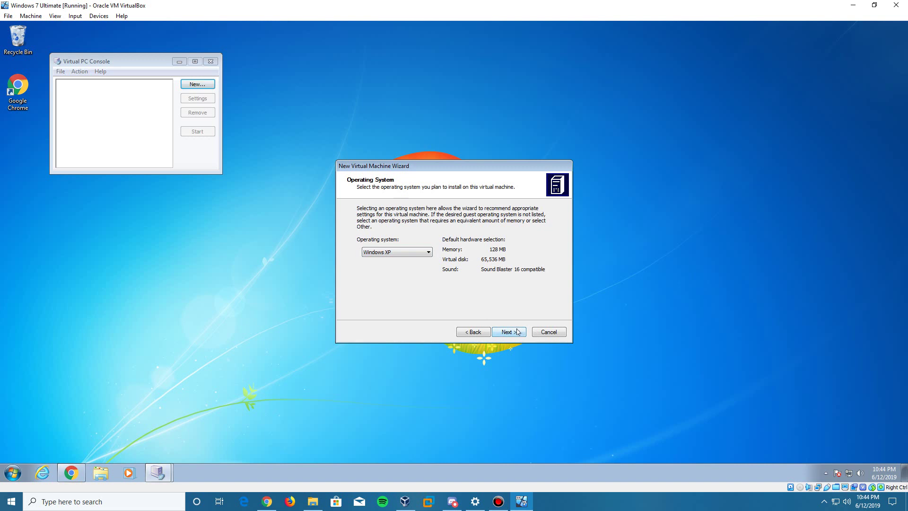
pyautogui.click(517, 332)
pyautogui.click(387, 266)
pyautogui.press('Tab')
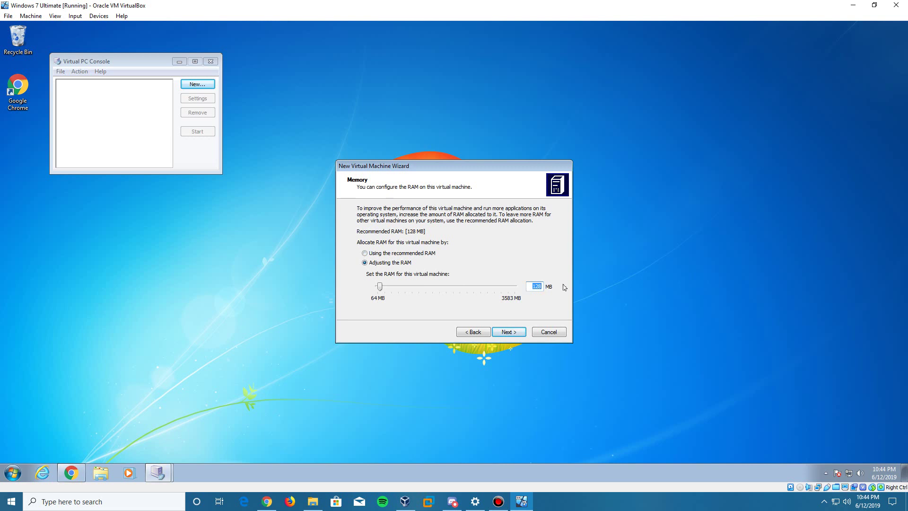
pyautogui.write('512')
pyautogui.click(508, 332)
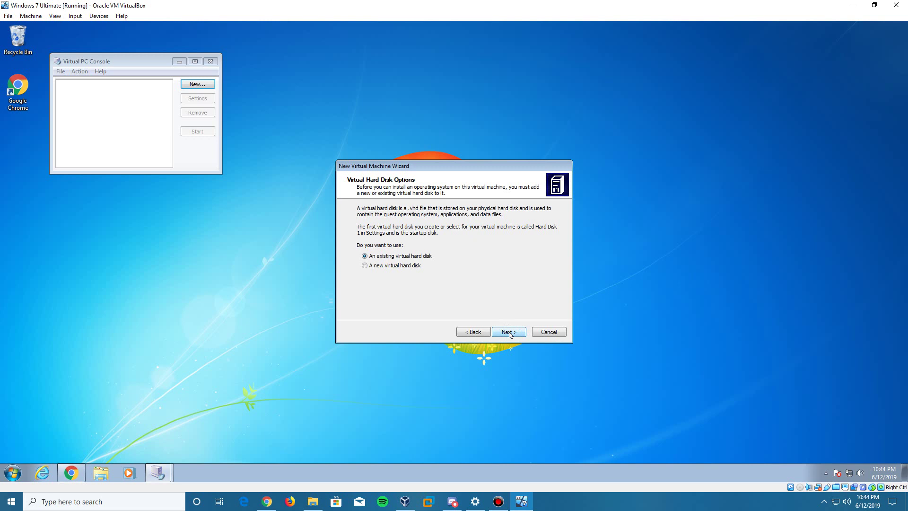
# - Add a new virtual hard disk of 10240 MB at the default location and finish creating the virtual machine
pyautogui.click(399, 265)
pyautogui.click(509, 331)
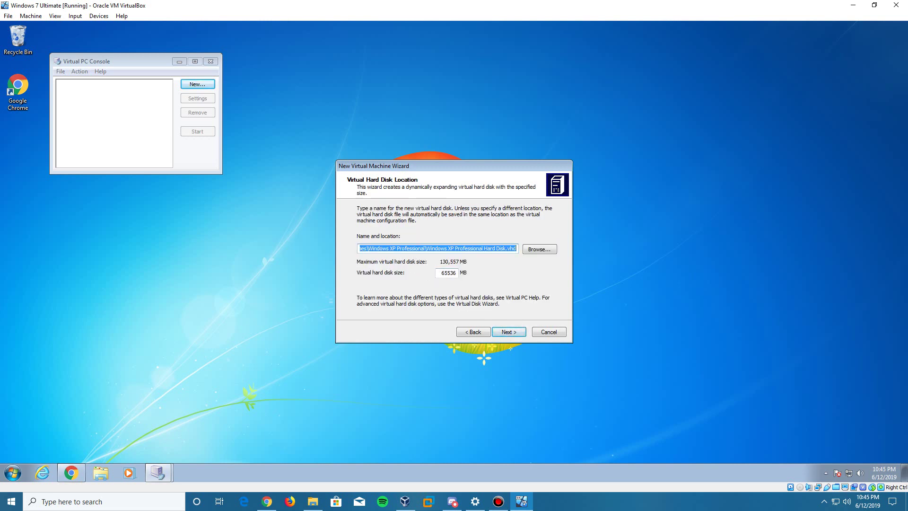
pyautogui.press('Tab')
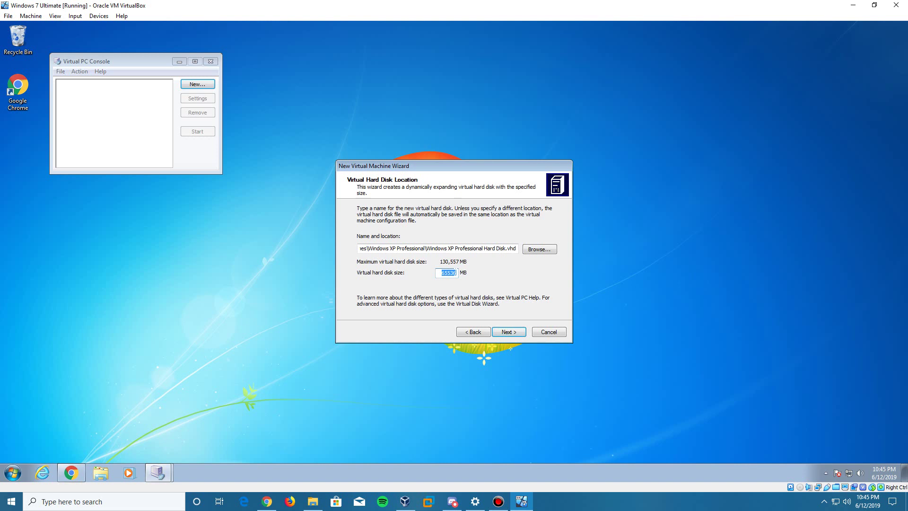
pyautogui.write('10240')
pyautogui.click(507, 331)
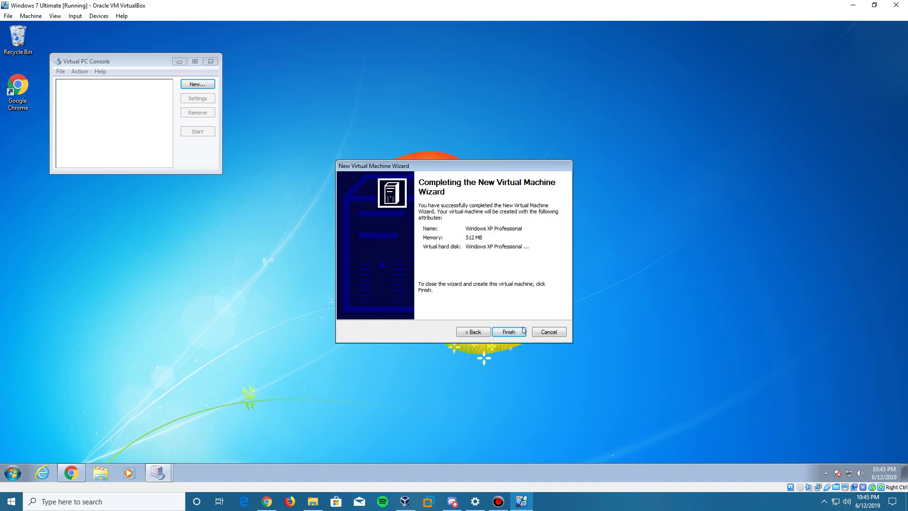
pyautogui.click(509, 332)
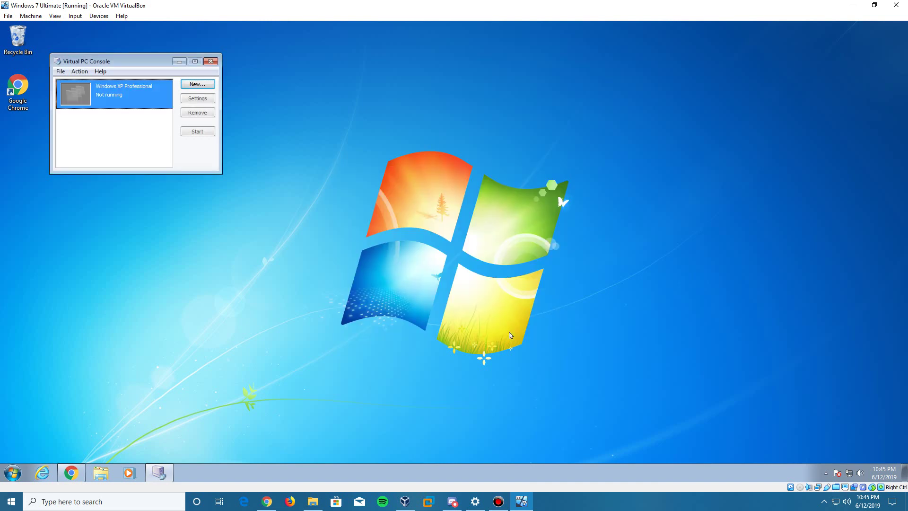
# - Start the Windows XP Professional virtual machine and move its window to the middle of the desktop
pyautogui.rightClick(136, 98)
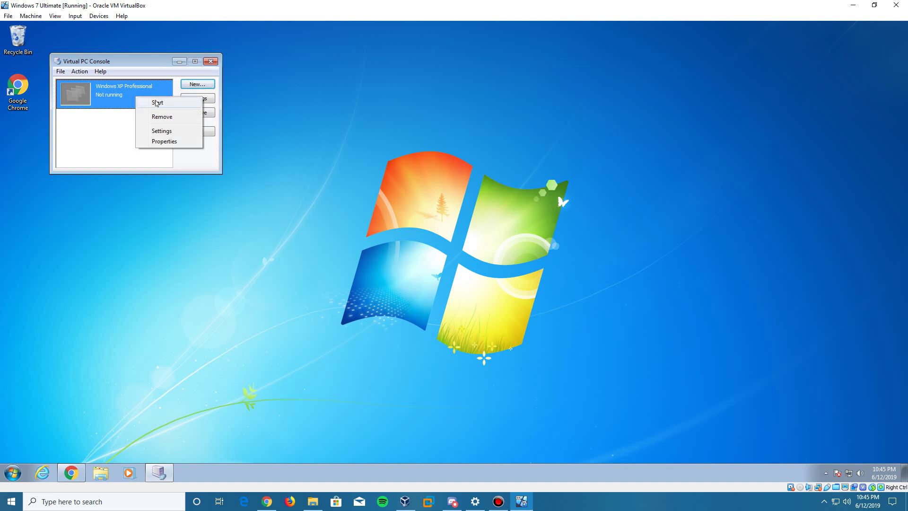
pyautogui.click(156, 103)
pyautogui.moveTo(161, 47); pyautogui.dragTo(475, 117)
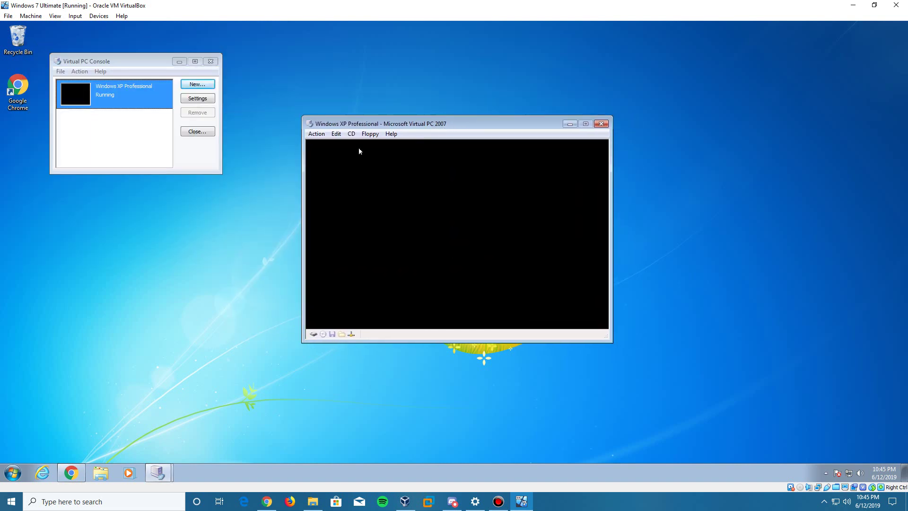
# - Capture the Windows XP Professional ISO image as the virtual machine's CD
pyautogui.click(352, 134)
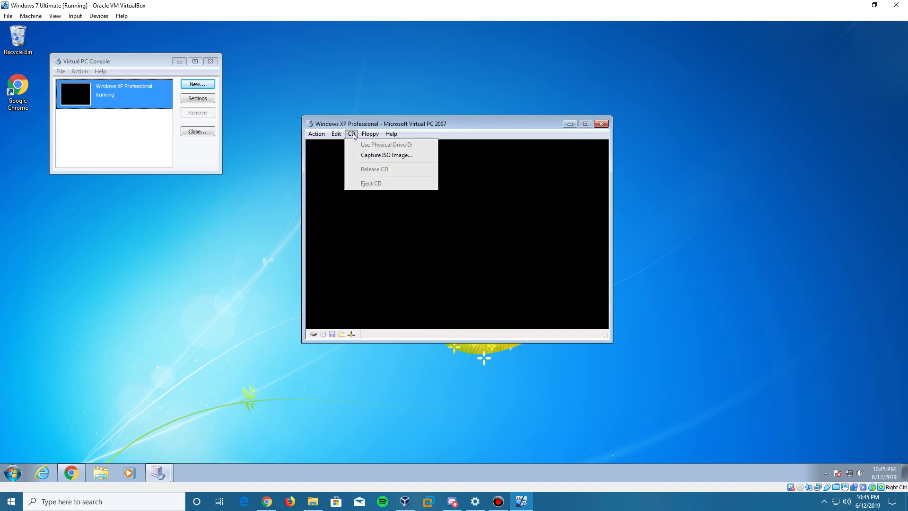
pyautogui.click(377, 155)
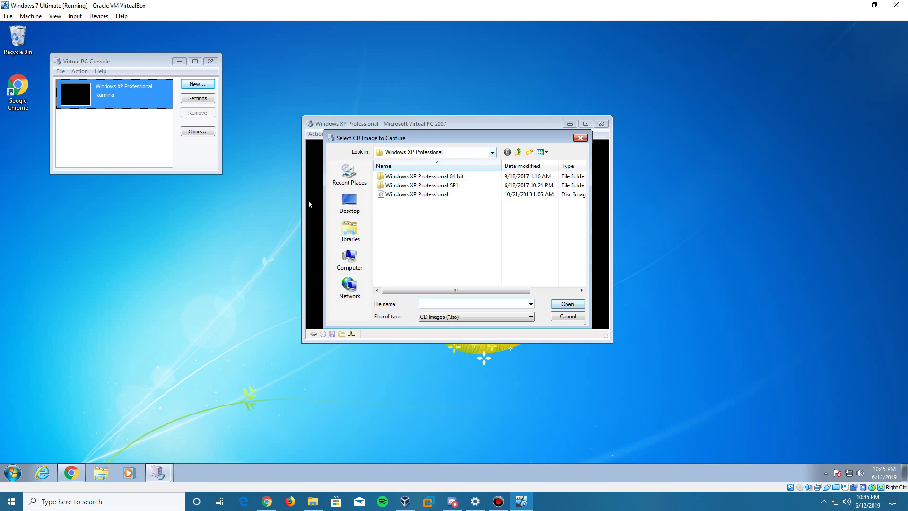
pyautogui.click(439, 196)
pyautogui.click(567, 308)
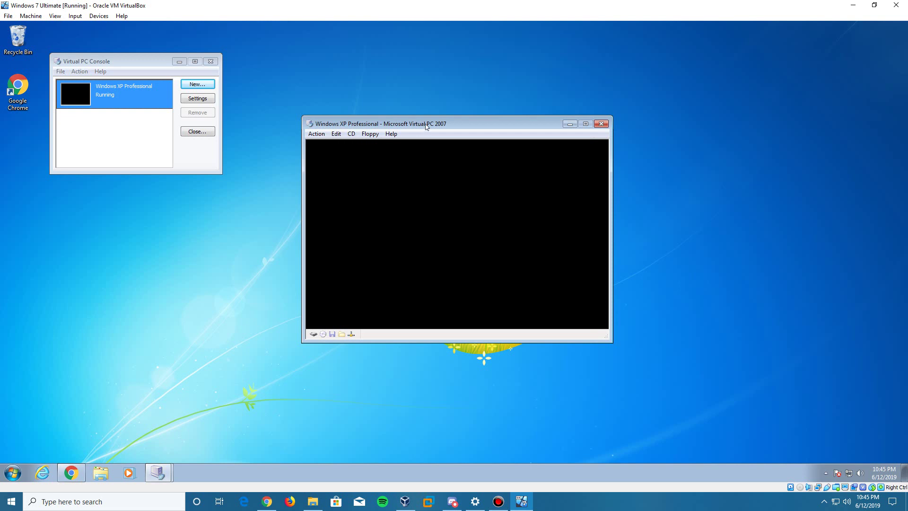
# - Reset the Windows XP Professional virtual machine and confirm the reset
pyautogui.click(316, 134)
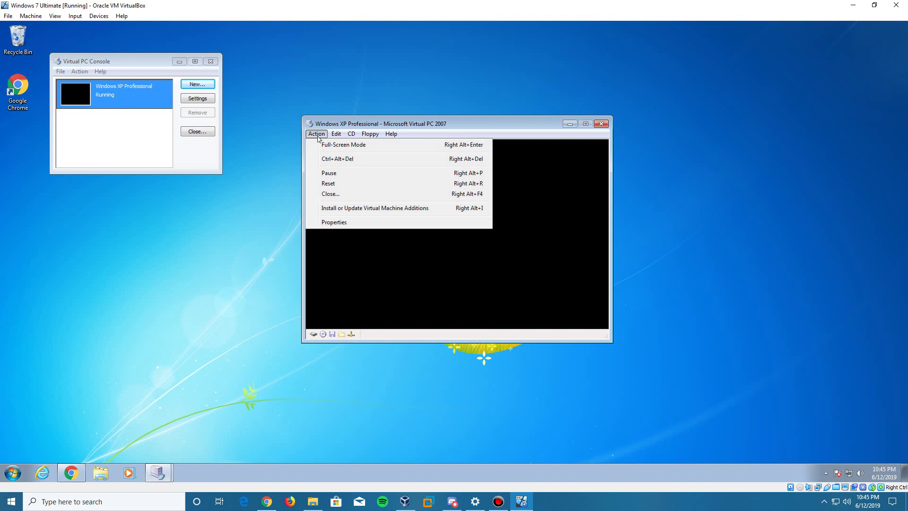
pyautogui.click(386, 186)
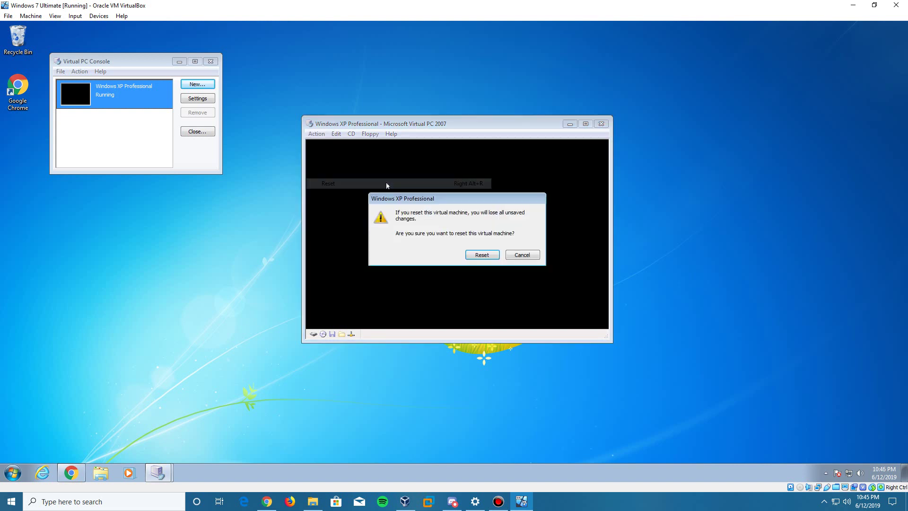
pyautogui.click(486, 251)
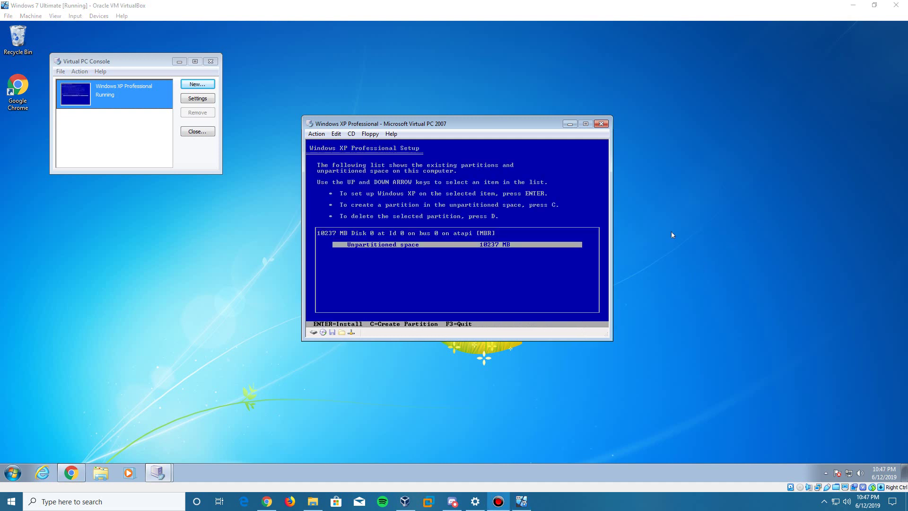
# - Install Windows XP on the unpartitioned space, formatting the partition with the NTFS file system (Quick)
pyautogui.click(572, 206)
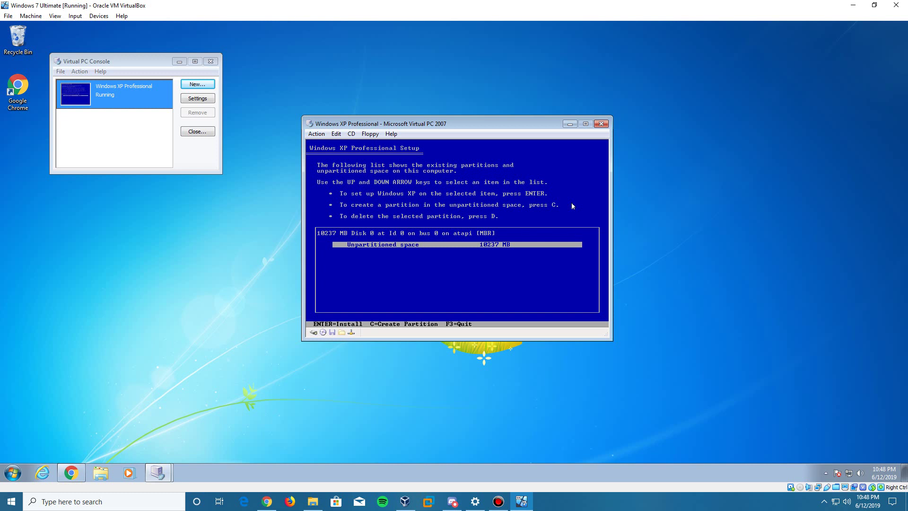
pyautogui.press('Return')
pyautogui.press('Up')
pyautogui.press('Up')
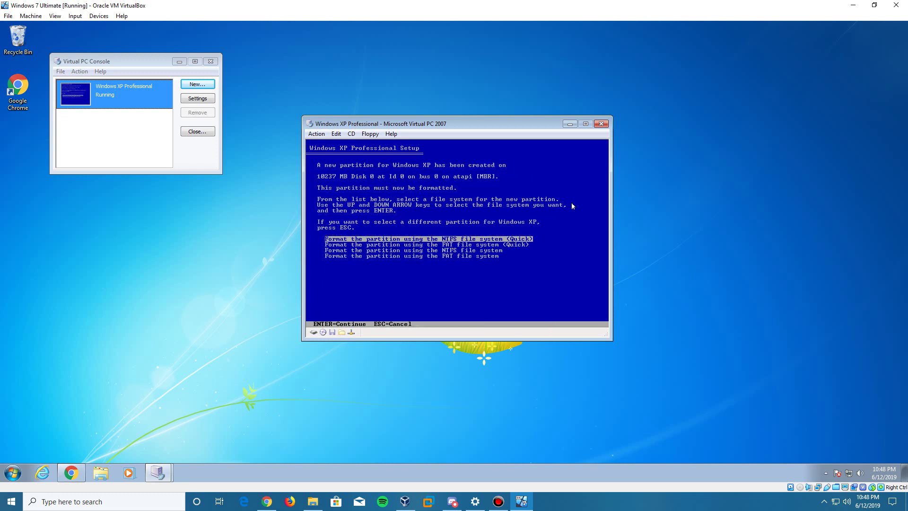
pyautogui.press('Return')
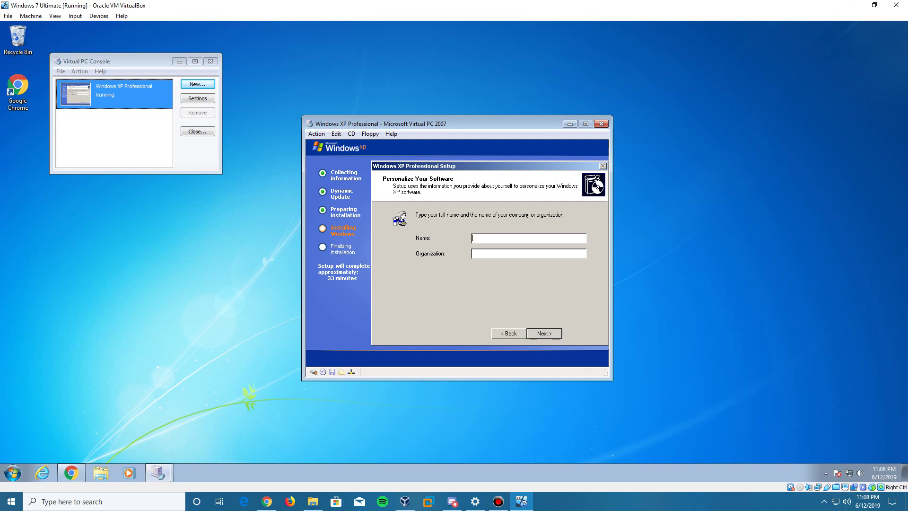
# - Enter the user's name to personalize the software, and set the computer name to WindowsXP without an administrator password
pyautogui.write('EverythingEpic')
pyautogui.press('Return')
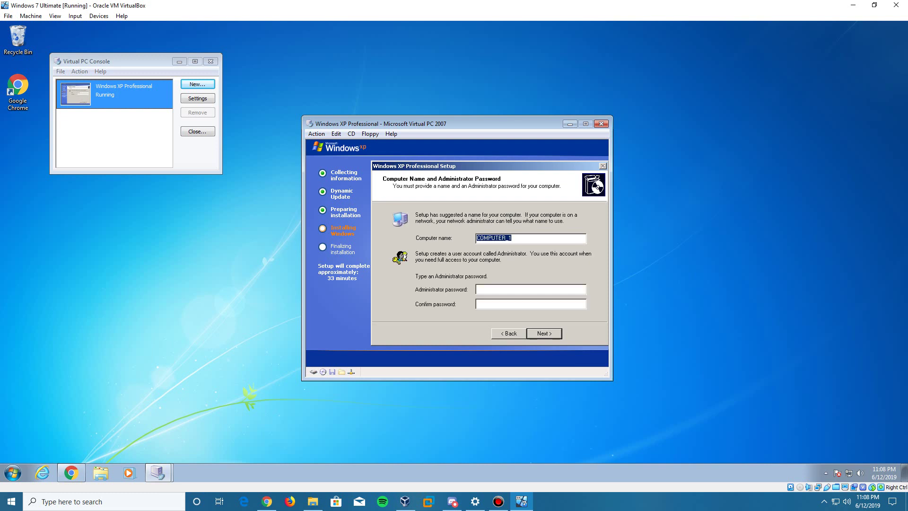
pyautogui.write('WindowsXP')
pyautogui.press('alt')
pyautogui.press('Return')
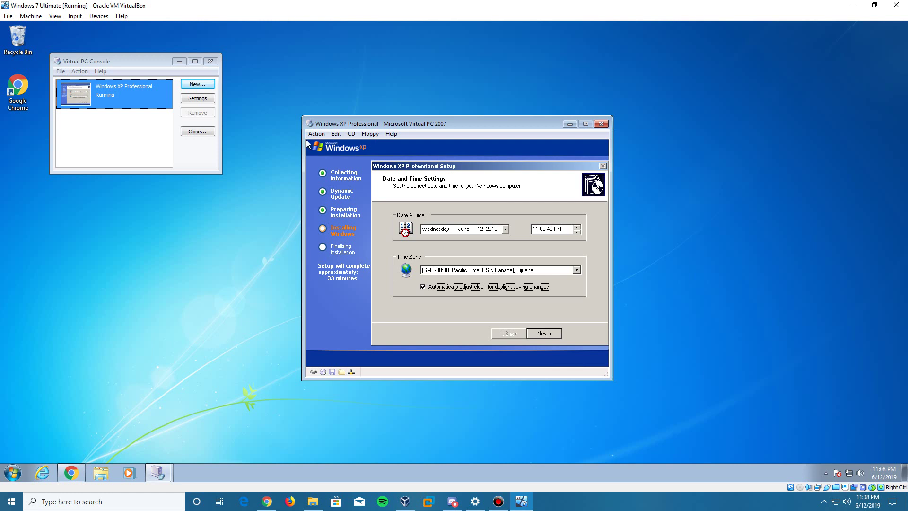
# - Choose the time zone in the Date and Time Settings of Windows XP Setup
pyautogui.hotkey('shift', 'Tab')
pyautogui.press('Down')
pyautogui.press('Up')
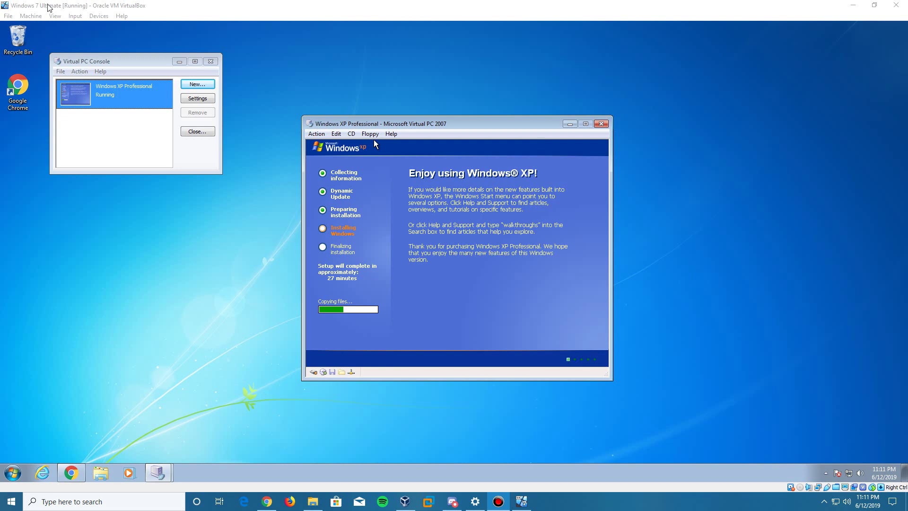
# - Toggle VirtualBox mouse integration for the Windows 7 virtual machine
pyautogui.click(100, 15)
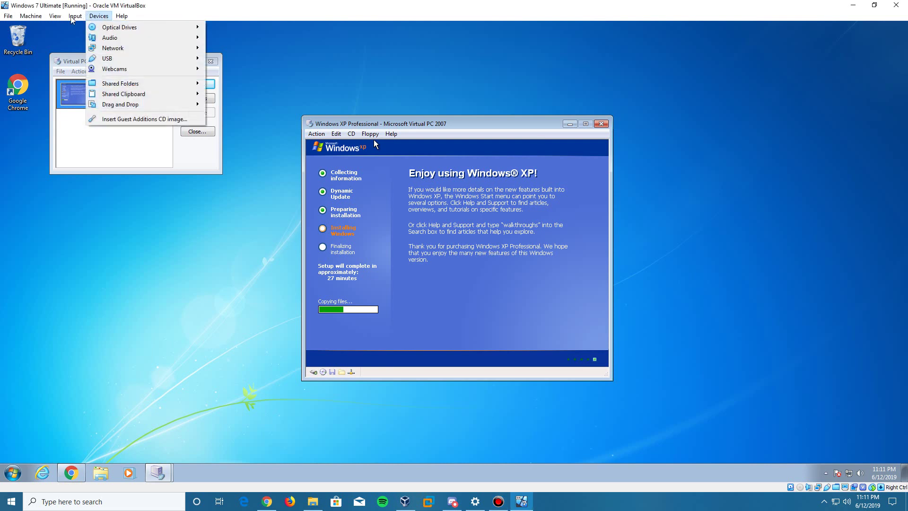
pyautogui.moveTo(75, 15)
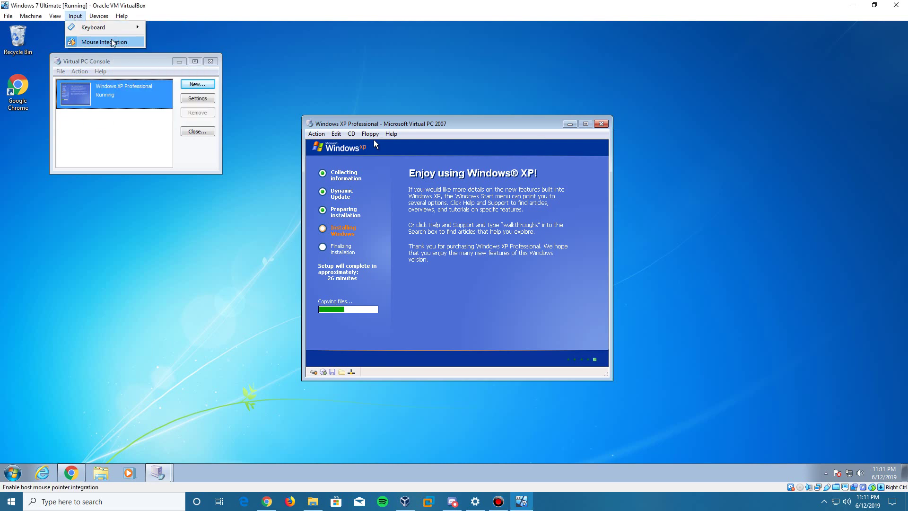
pyautogui.click(112, 39)
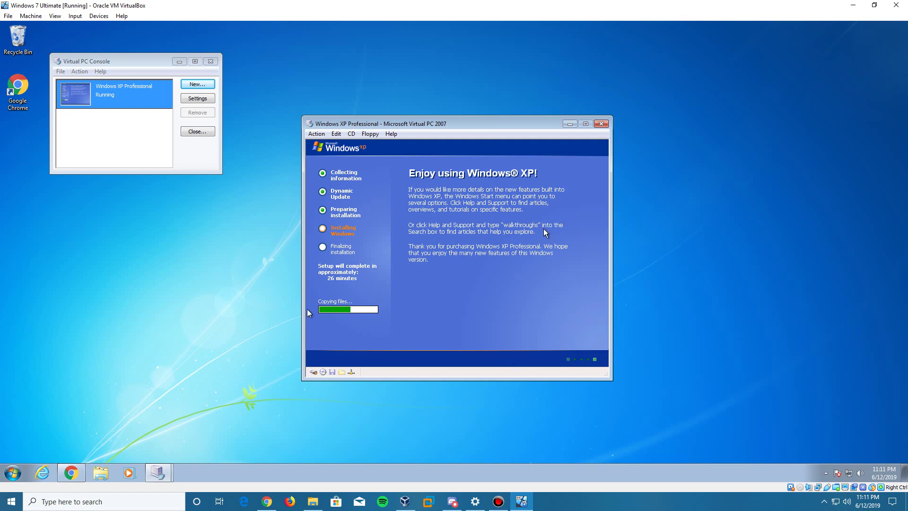
pyautogui.click(15, 472)
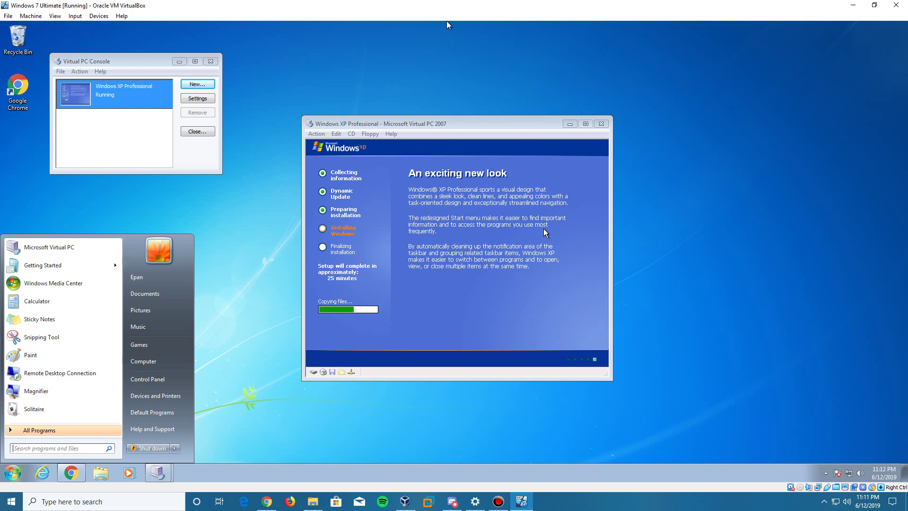
pyautogui.click(543, 228)
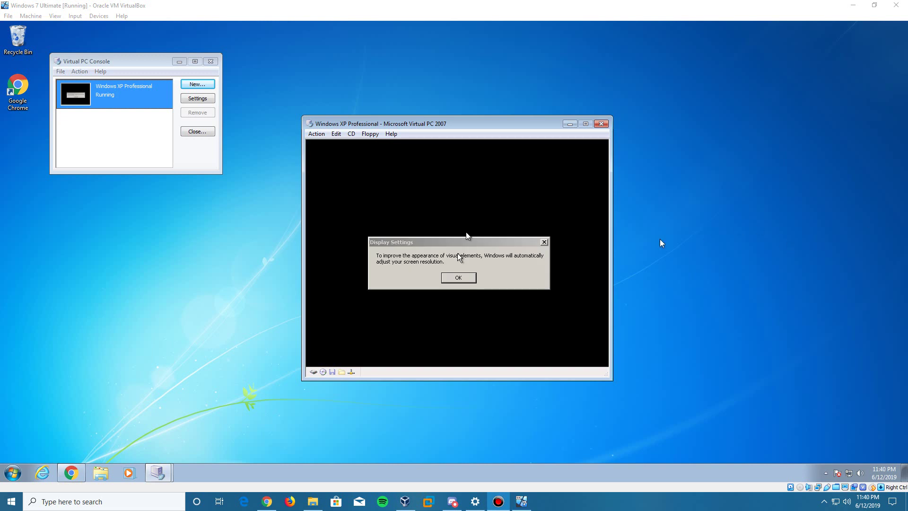
# - Let Windows XP adjust the screen resolution automatically and keep the new monitor settings
pyautogui.click(466, 236)
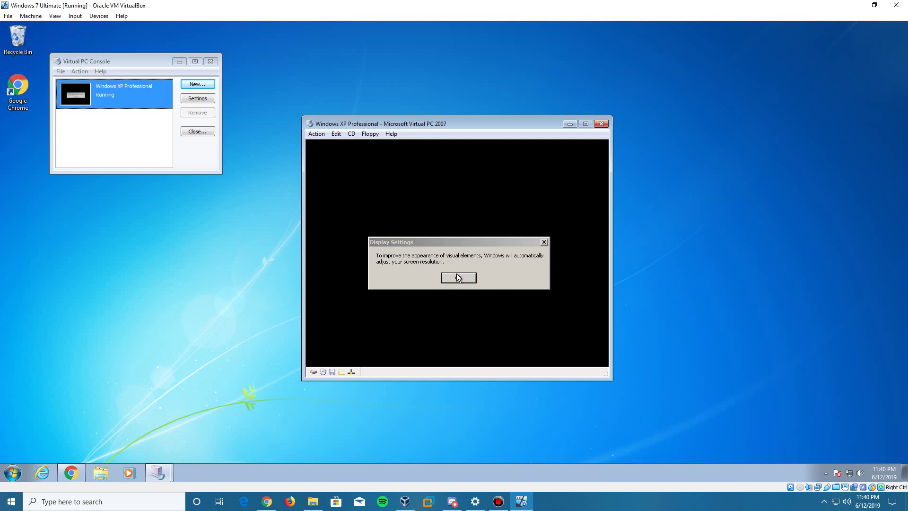
pyautogui.click(457, 276)
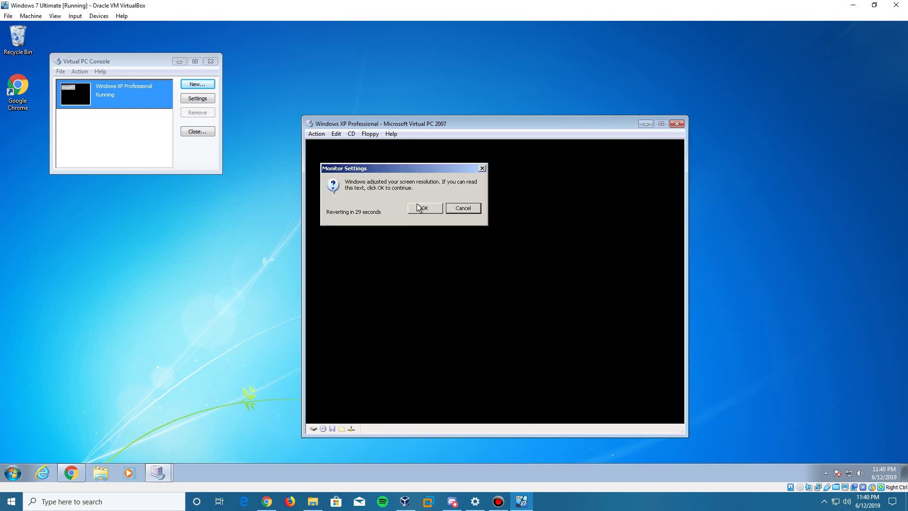
pyautogui.click(418, 208)
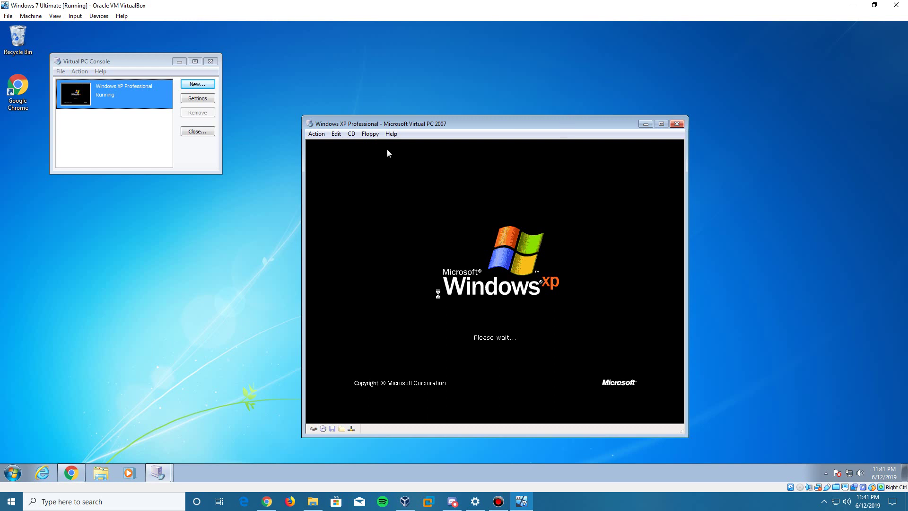
pyautogui.click(351, 133)
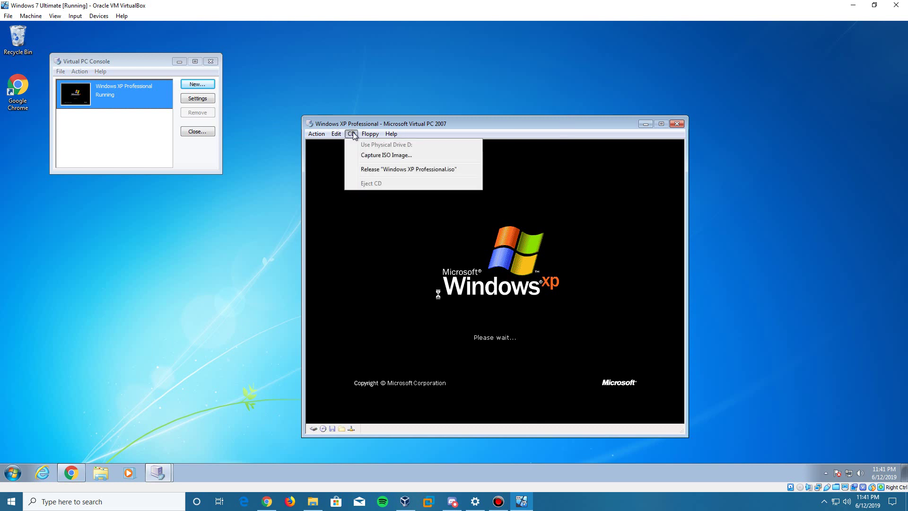
pyautogui.moveTo(336, 135)
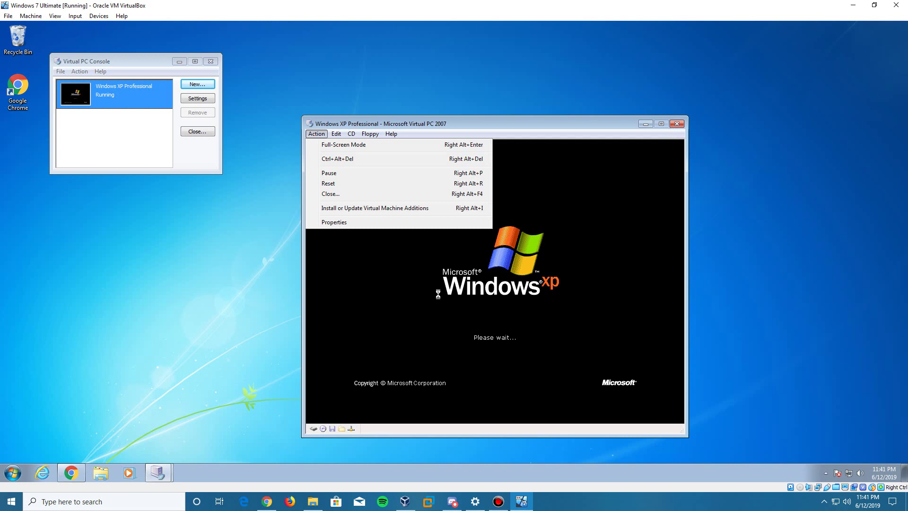
pyautogui.click(574, 123)
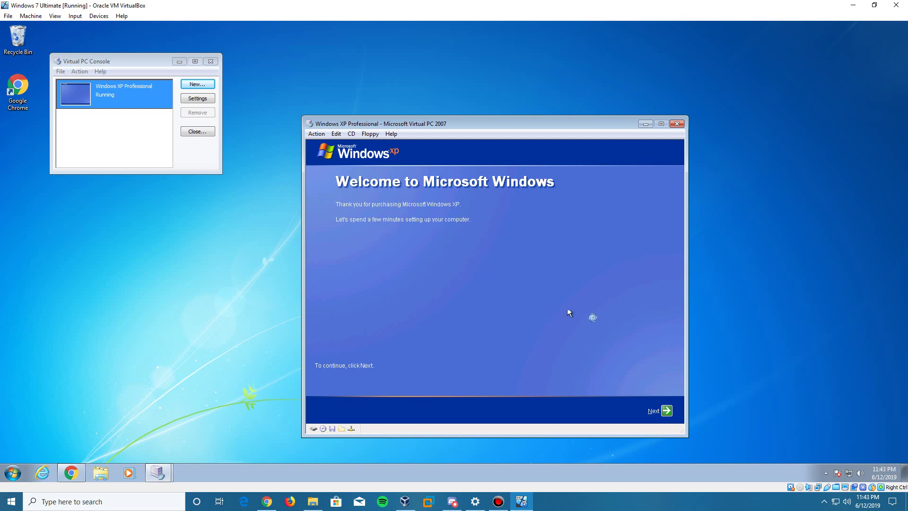
# - Proceed past the Windows XP welcome page and choose to help protect the PC by turning on Automatic Updates
pyautogui.click(667, 411)
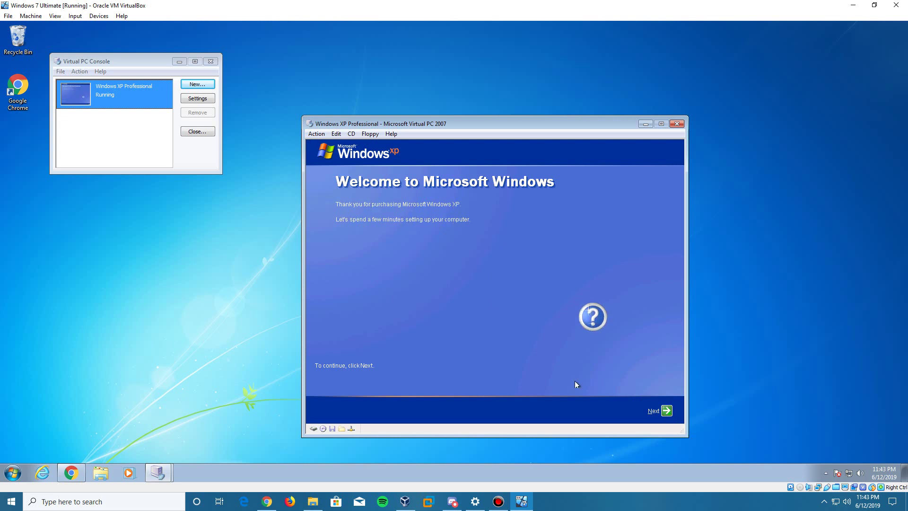
pyautogui.click(666, 412)
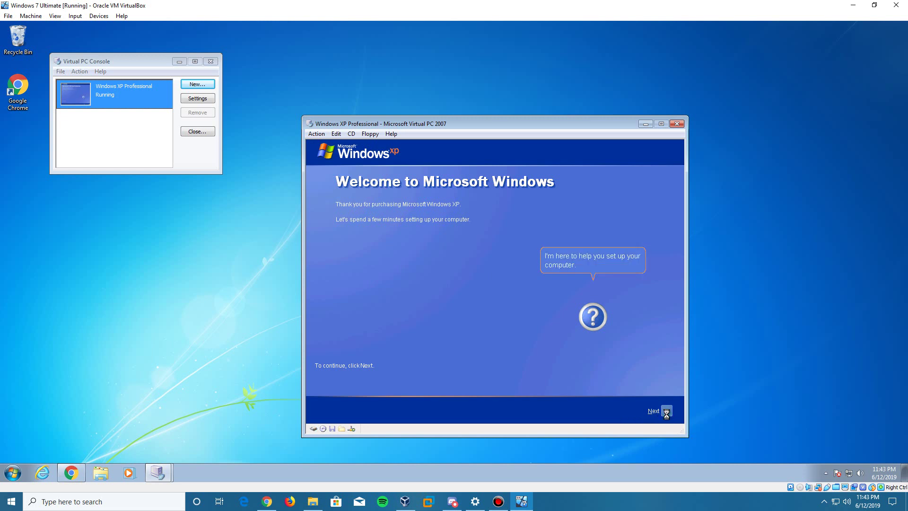
pyautogui.click(666, 411)
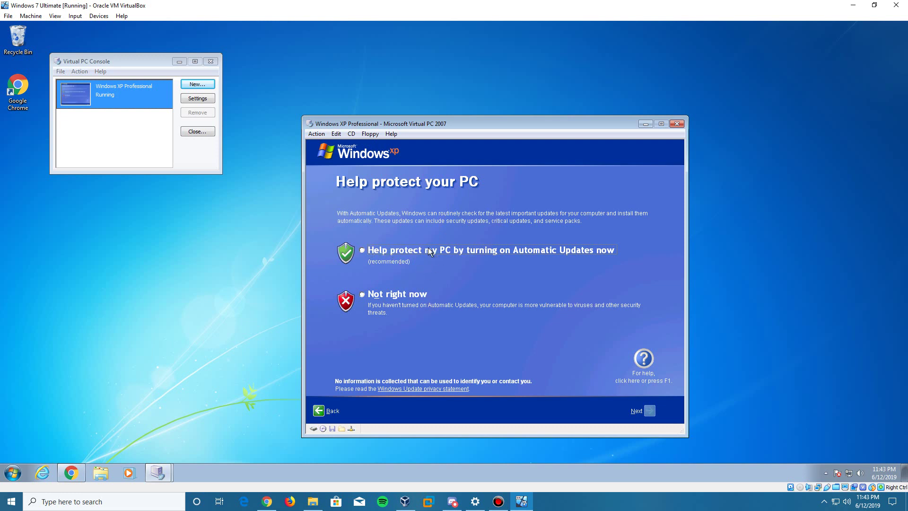
pyautogui.click(362, 250)
pyautogui.press('Return')
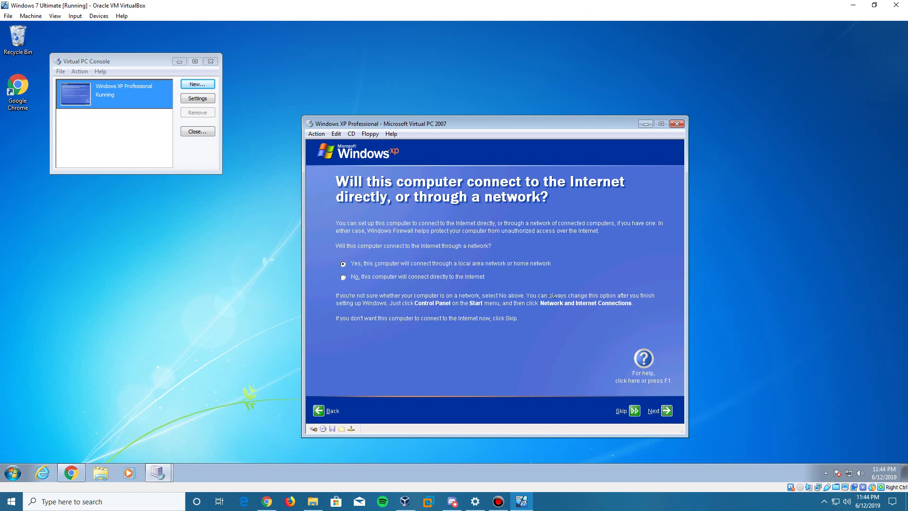
# - Keep the Internet connection through a local area or home network, and decline online registration with Microsoft at this time
pyautogui.click(667, 411)
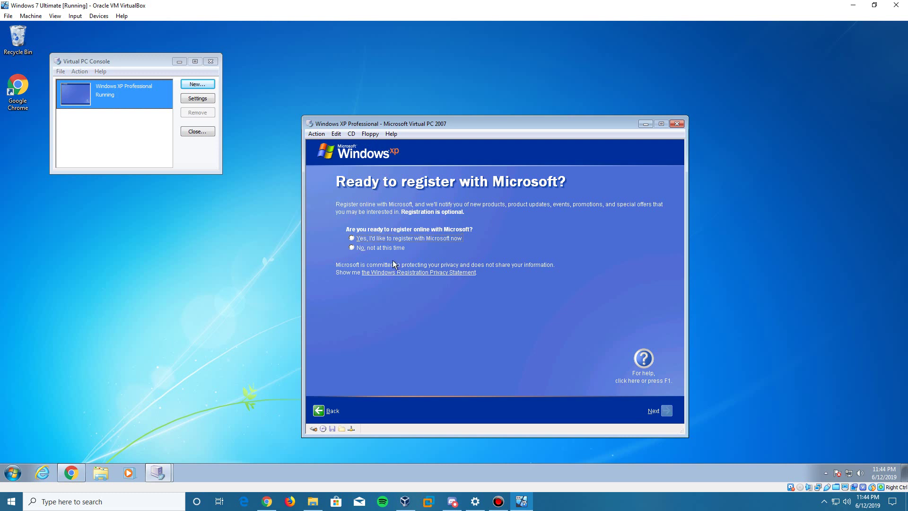
pyautogui.click(381, 249)
pyautogui.click(667, 410)
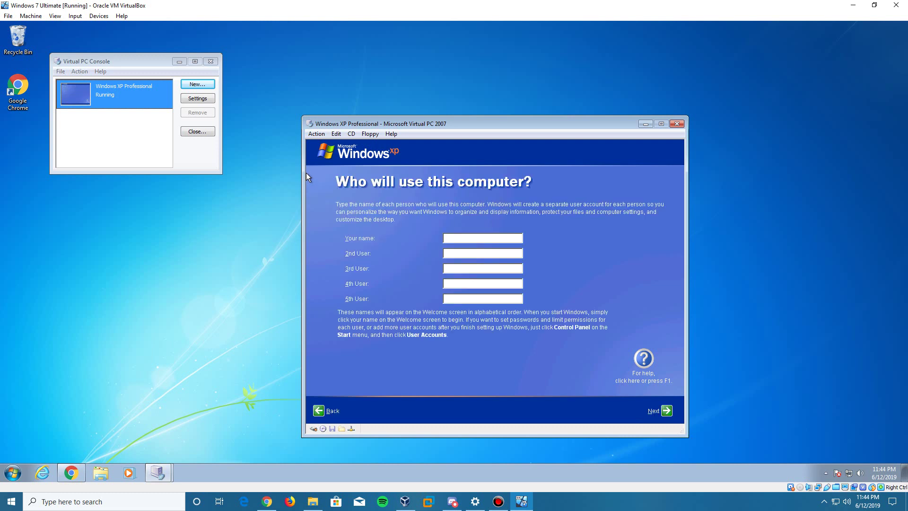
# - Enter the user's name as the first person who will use the computer, and finish the Windows XP setup
pyautogui.write('Epan')
pyautogui.click(668, 412)
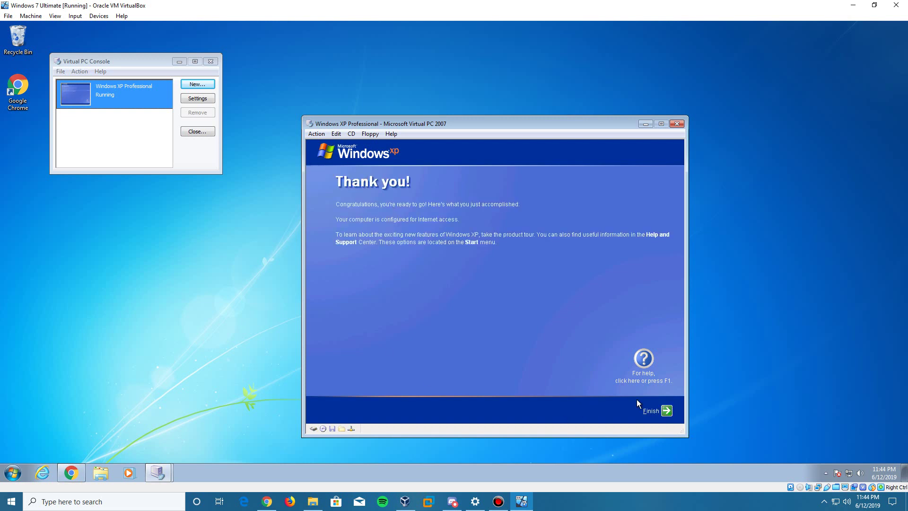
pyautogui.click(654, 406)
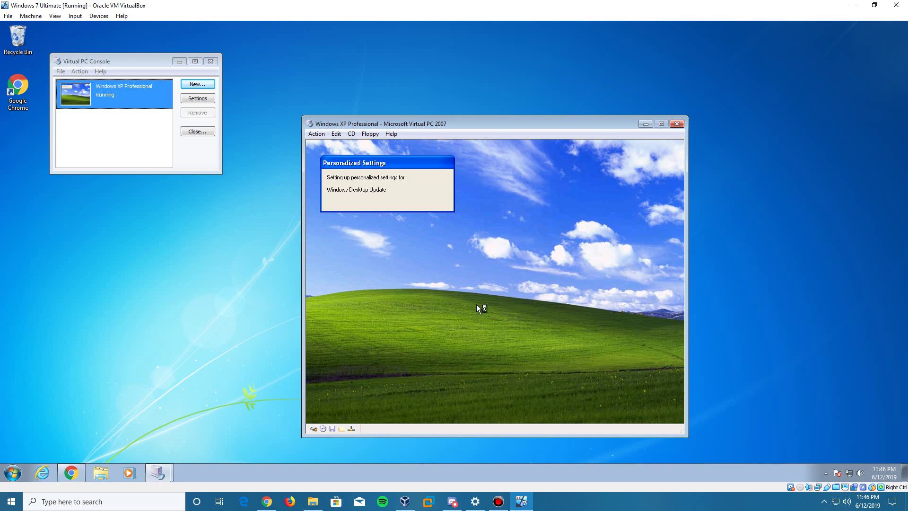
# - Start installing the Virtual Machine Additions on the Windows XP Professional virtual machine
pyautogui.click(315, 134)
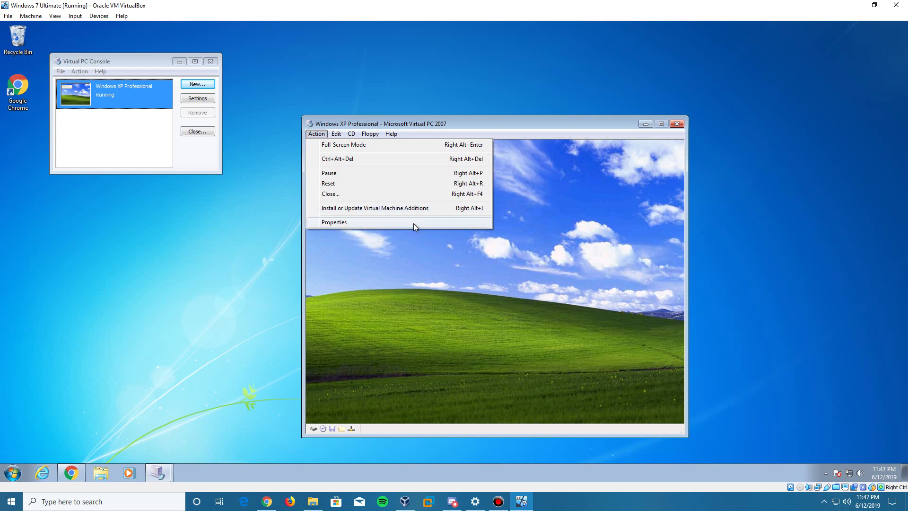
pyautogui.click(543, 217)
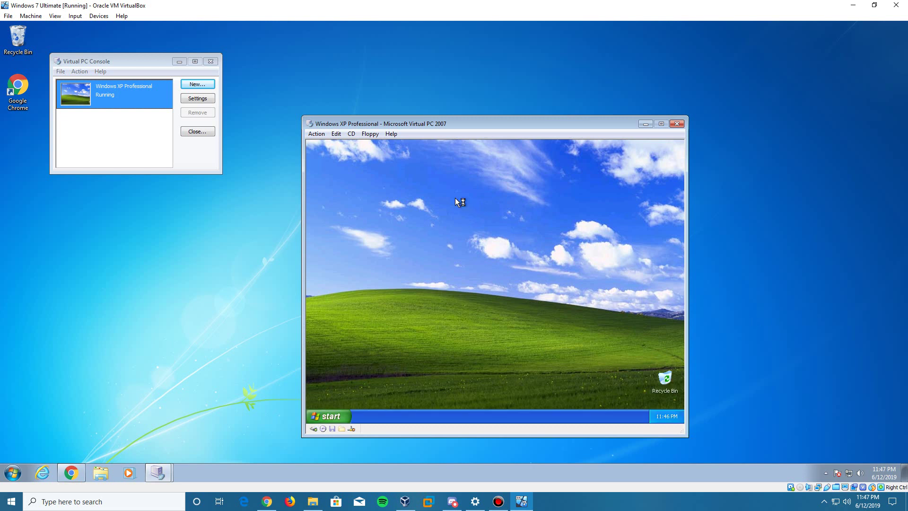
pyautogui.click(316, 133)
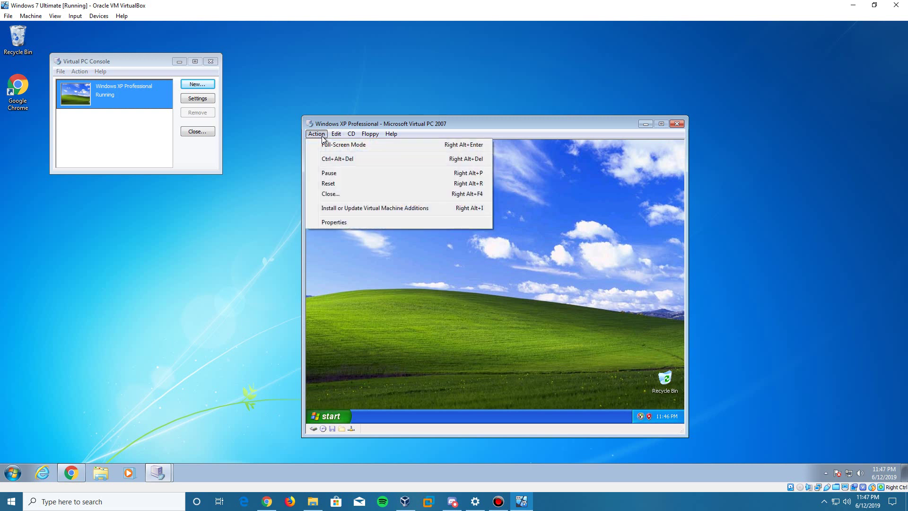
pyautogui.click(350, 208)
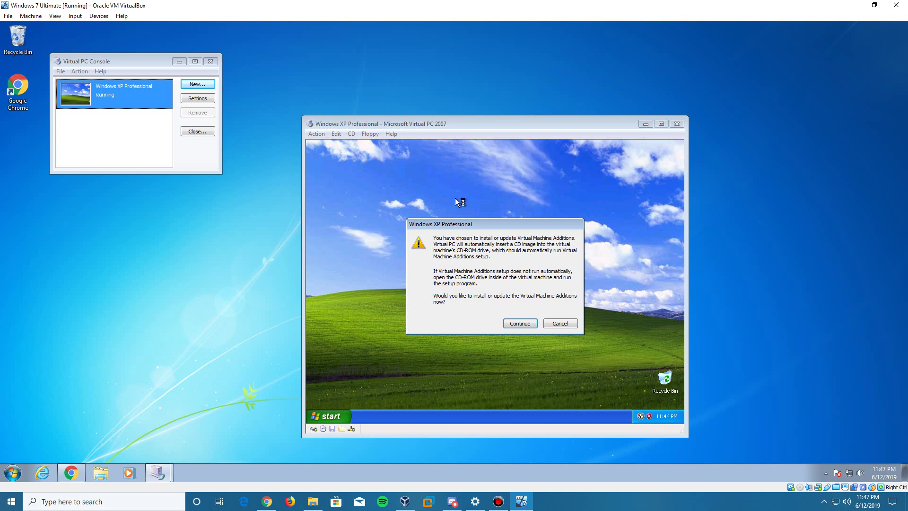
pyautogui.press('super')
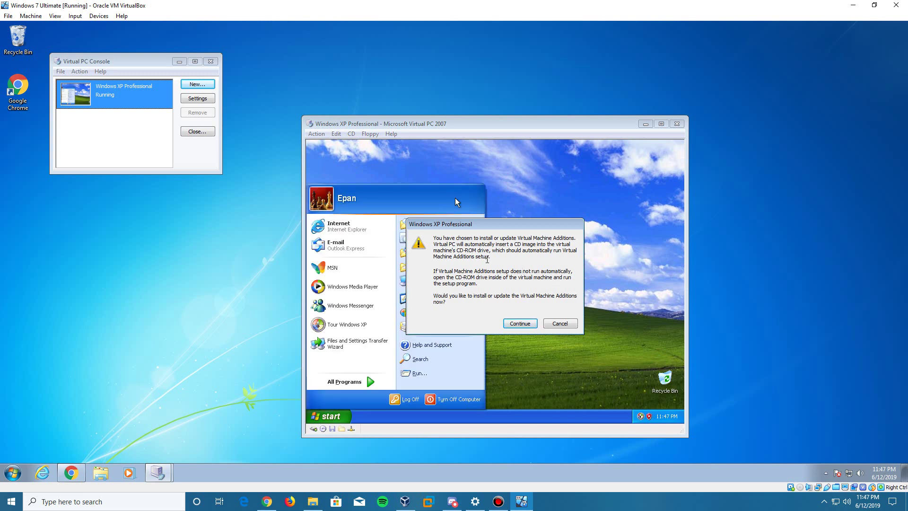
pyautogui.click(518, 323)
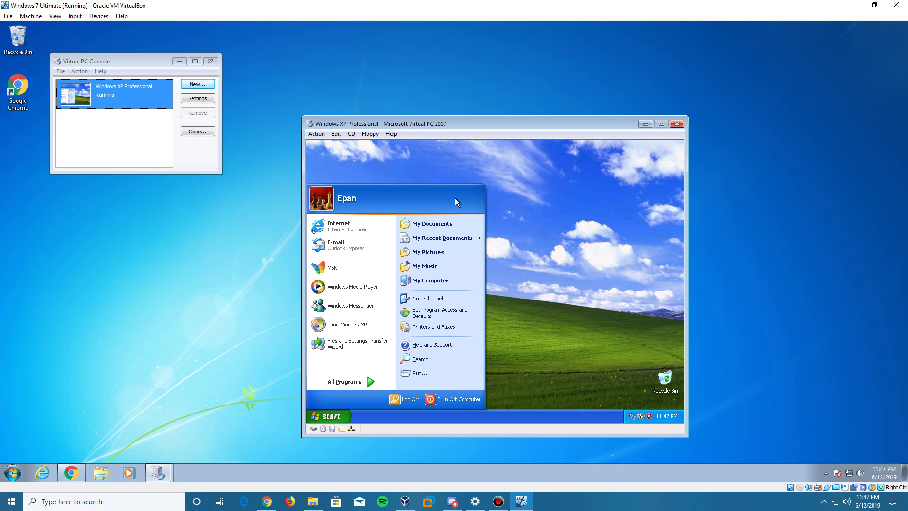
# - Open and close My Computer in Windows XP, and dismiss the antivirus and Windows XP tour notifications
pyautogui.click(435, 280)
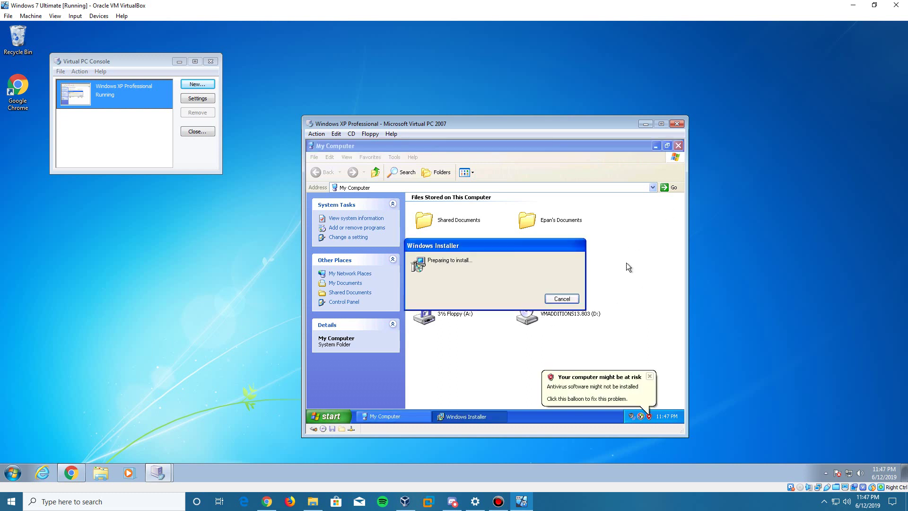
pyautogui.click(678, 147)
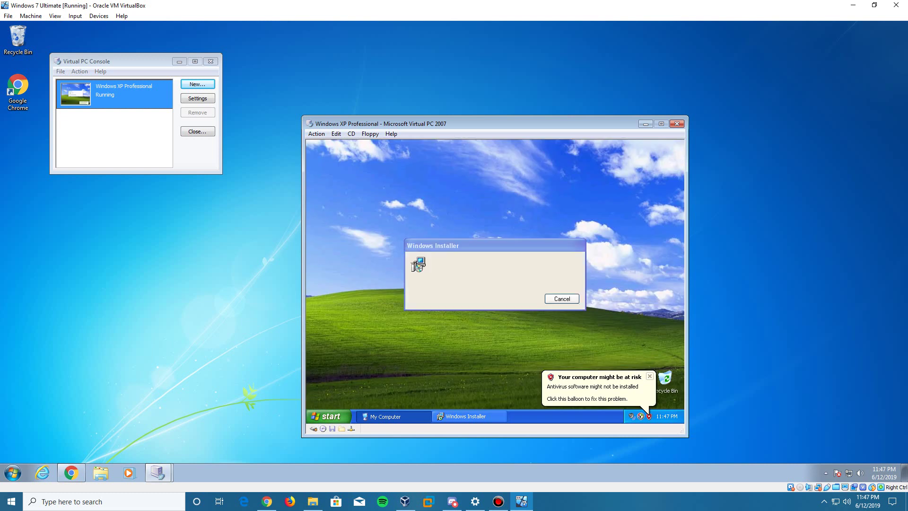
pyautogui.click(650, 377)
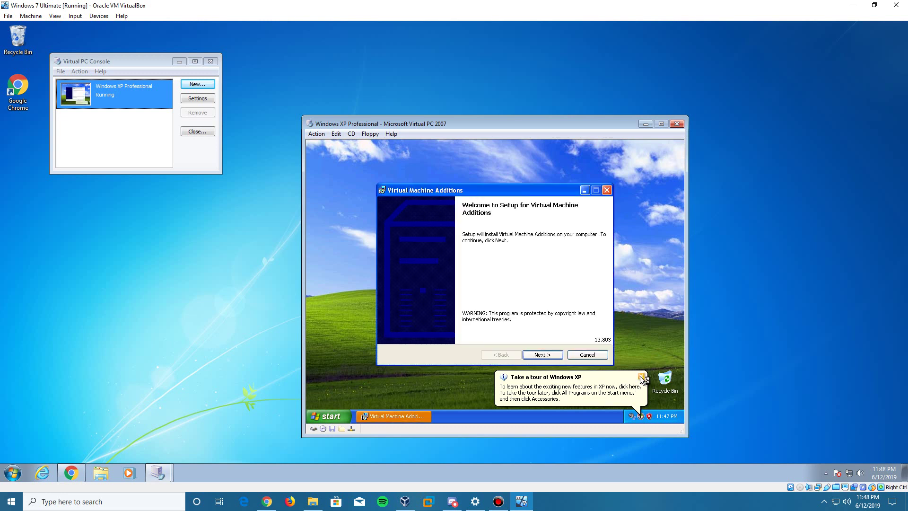
pyautogui.click(641, 377)
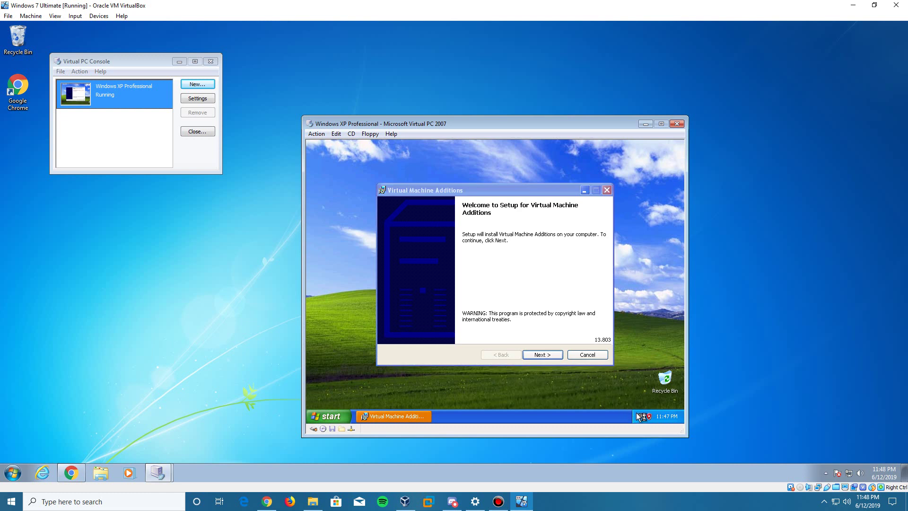
pyautogui.click(639, 416)
# - Complete the Virtual Machine Additions setup and restart the Windows XP virtual machine
pyautogui.click(558, 354)
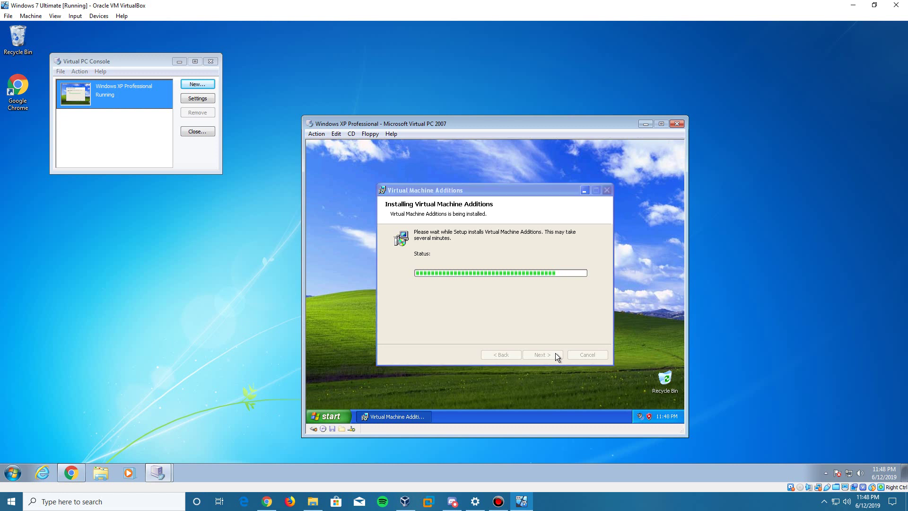
pyautogui.click(496, 282)
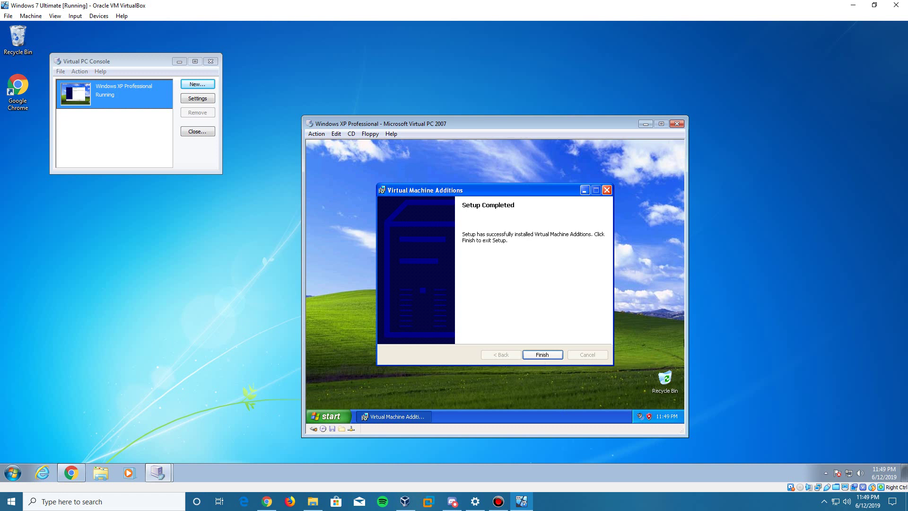
pyautogui.click(540, 354)
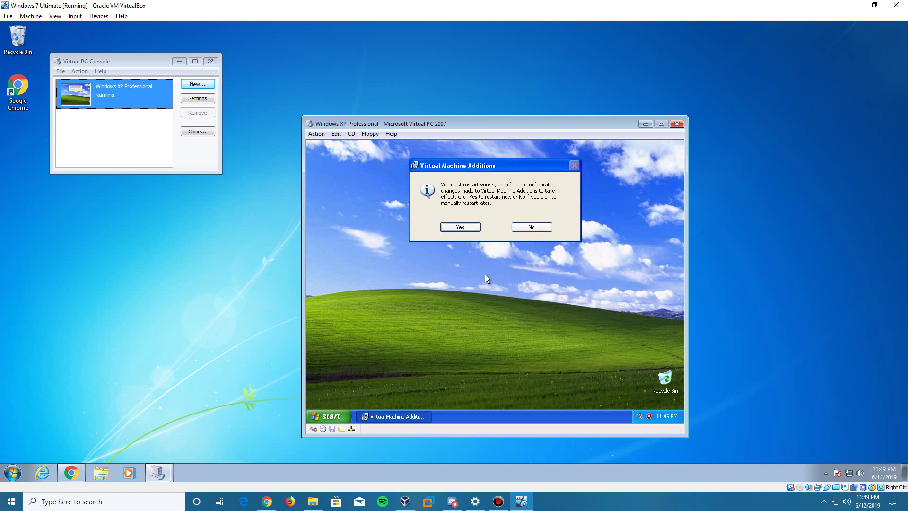
pyautogui.click(470, 229)
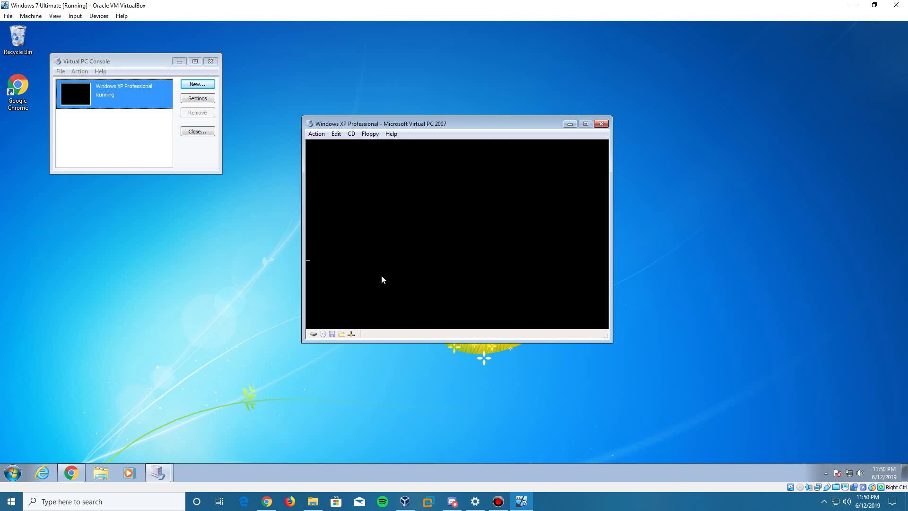
pyautogui.click(352, 133)
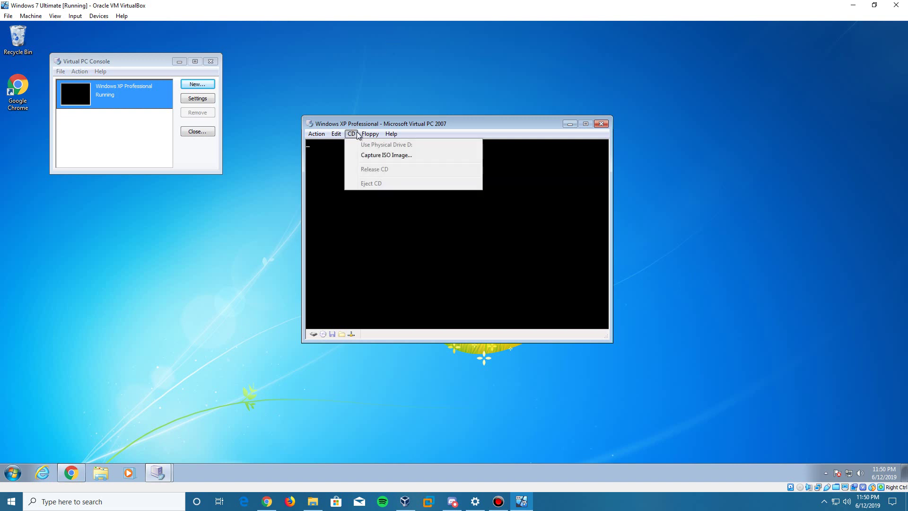
pyautogui.moveTo(317, 134)
pyautogui.moveTo(357, 130)
pyautogui.click(499, 137)
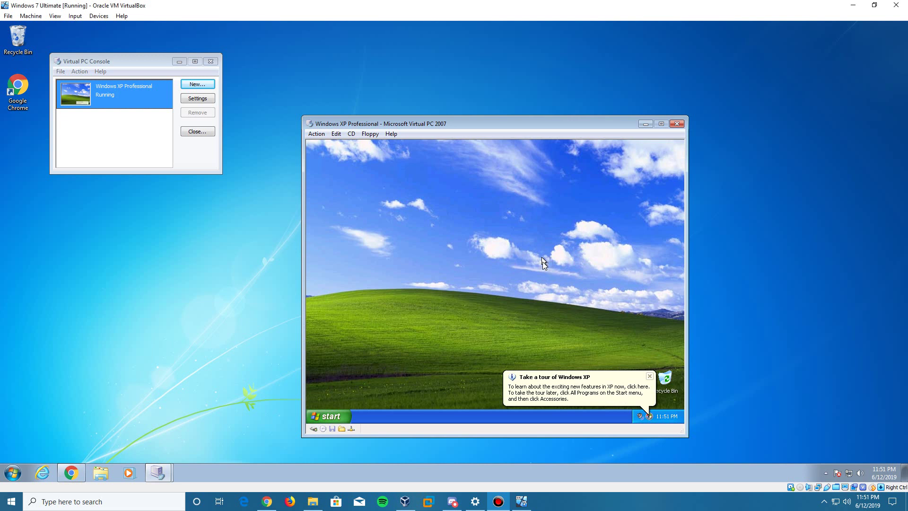
# - Dismiss the Windows XP tour notification and check the volume controls of Windows 7 and Windows XP
pyautogui.click(650, 377)
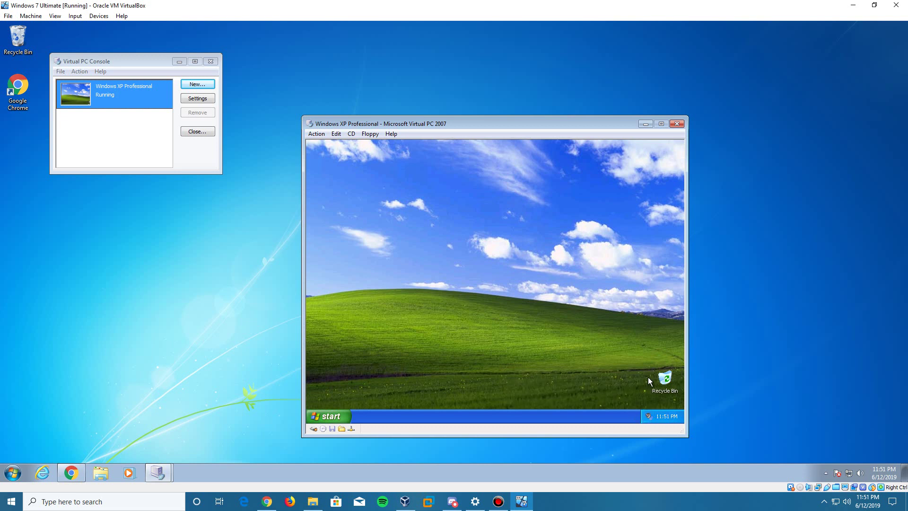
pyautogui.click(869, 474)
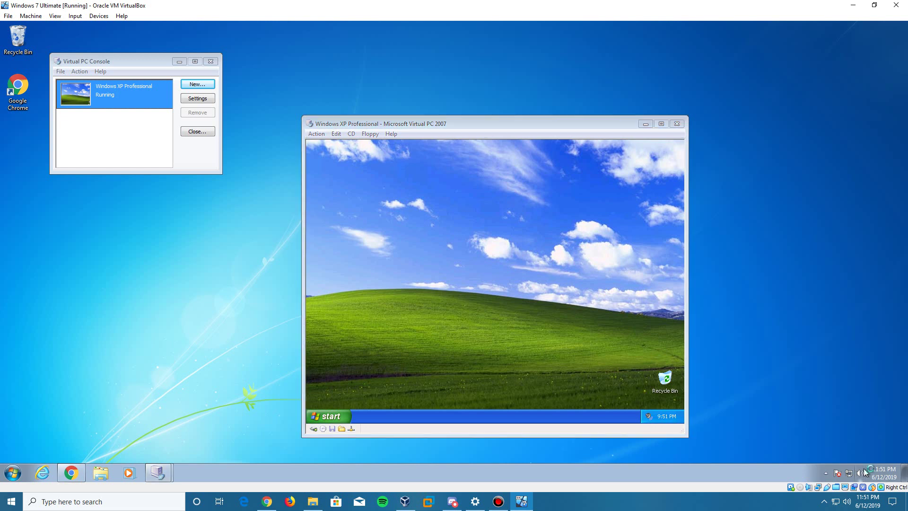
pyautogui.click(860, 472)
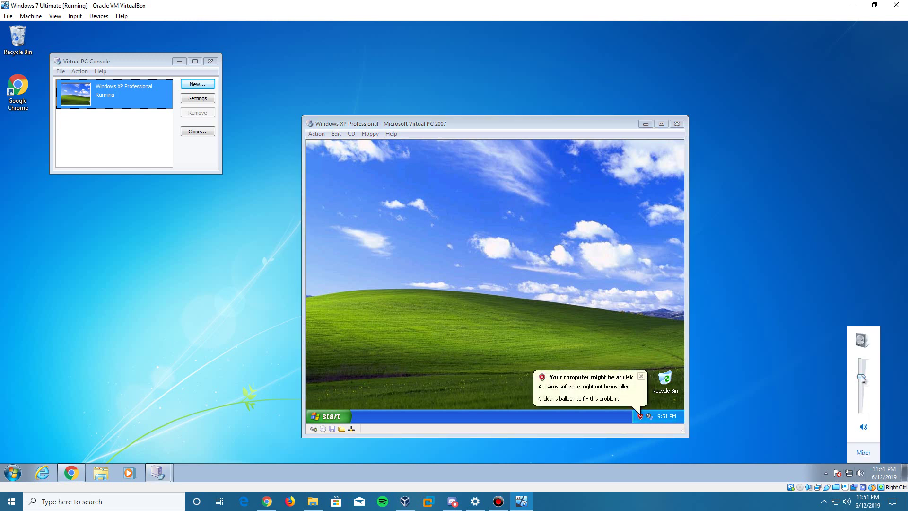
pyautogui.click(649, 416)
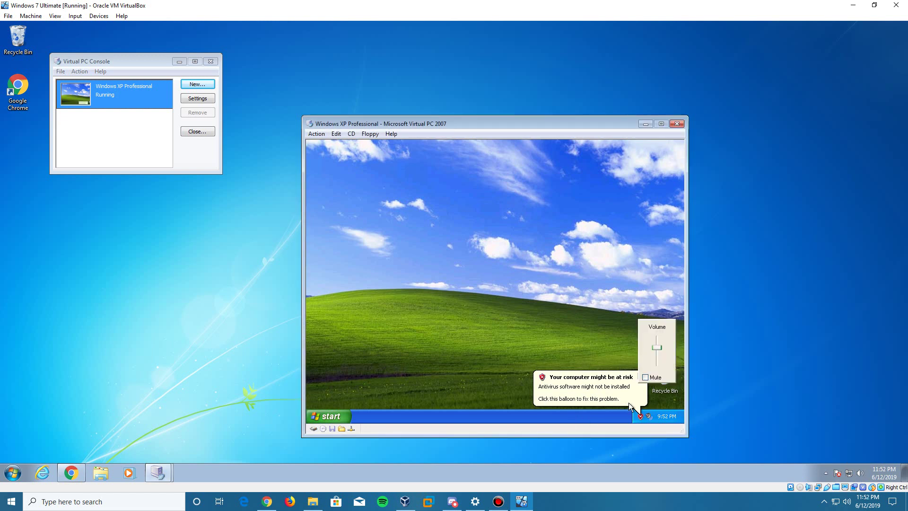
pyautogui.click(585, 332)
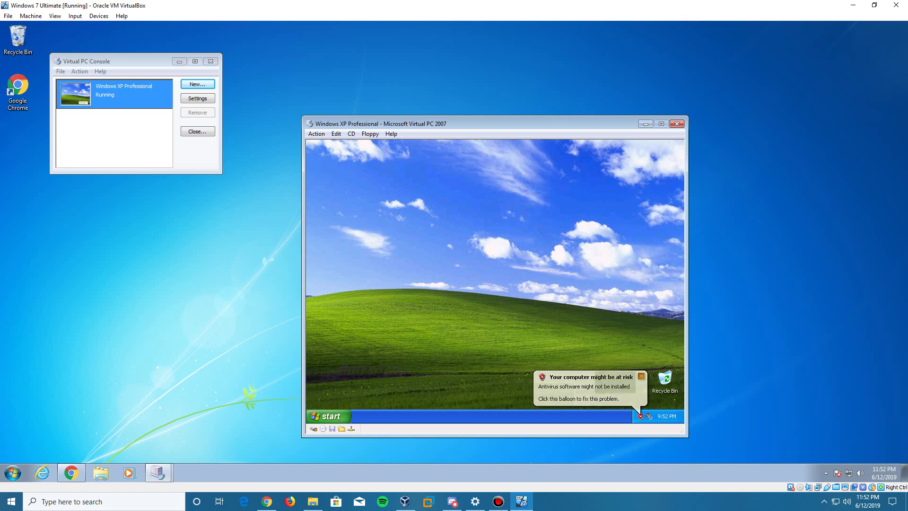
# - Move the Windows XP Professional virtual machine window slightly up and to the left on the Windows 7 desktop
pyautogui.click(332, 416)
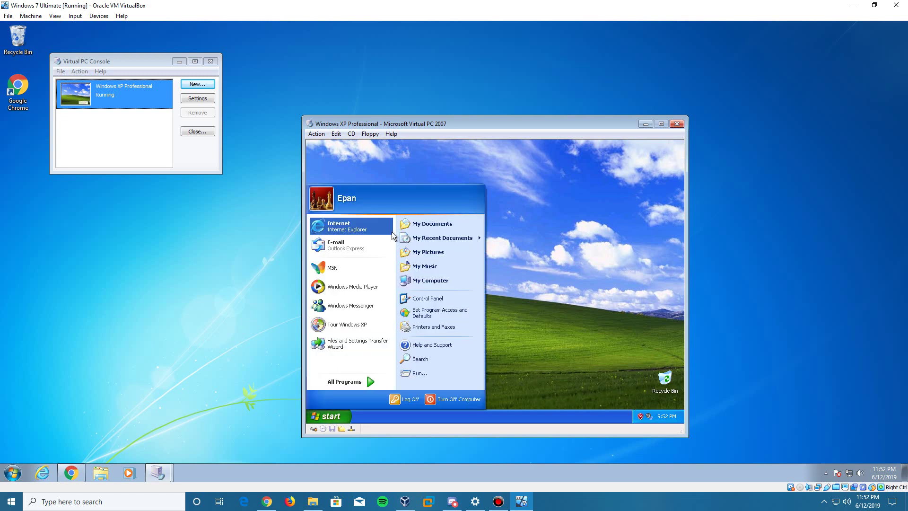
pyautogui.click(563, 296)
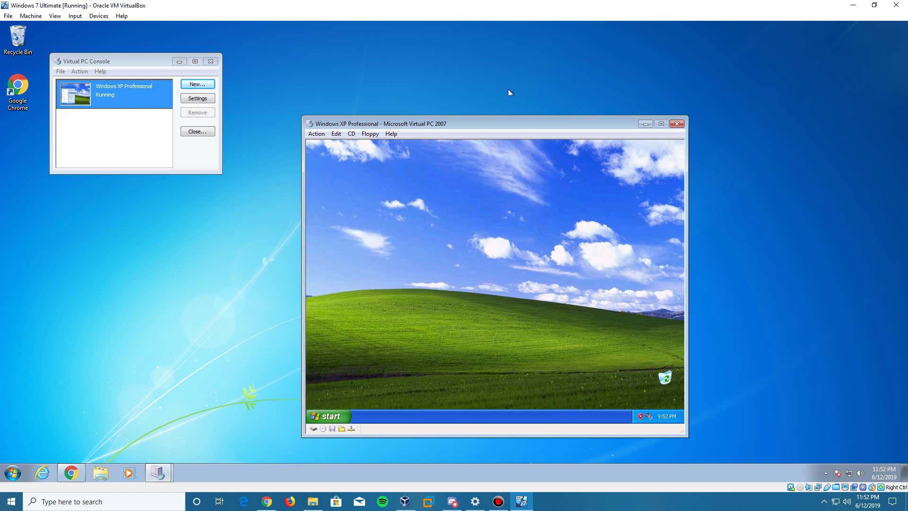
pyautogui.moveTo(492, 122); pyautogui.dragTo(473, 92)
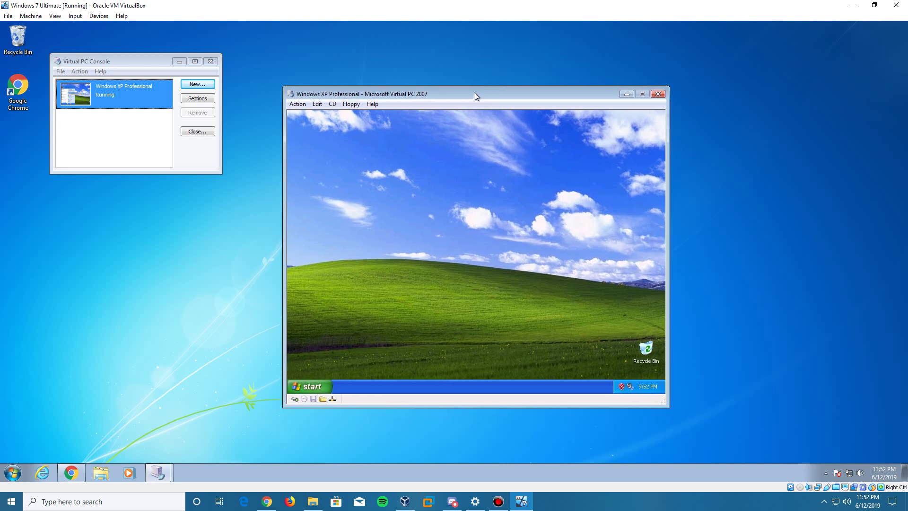